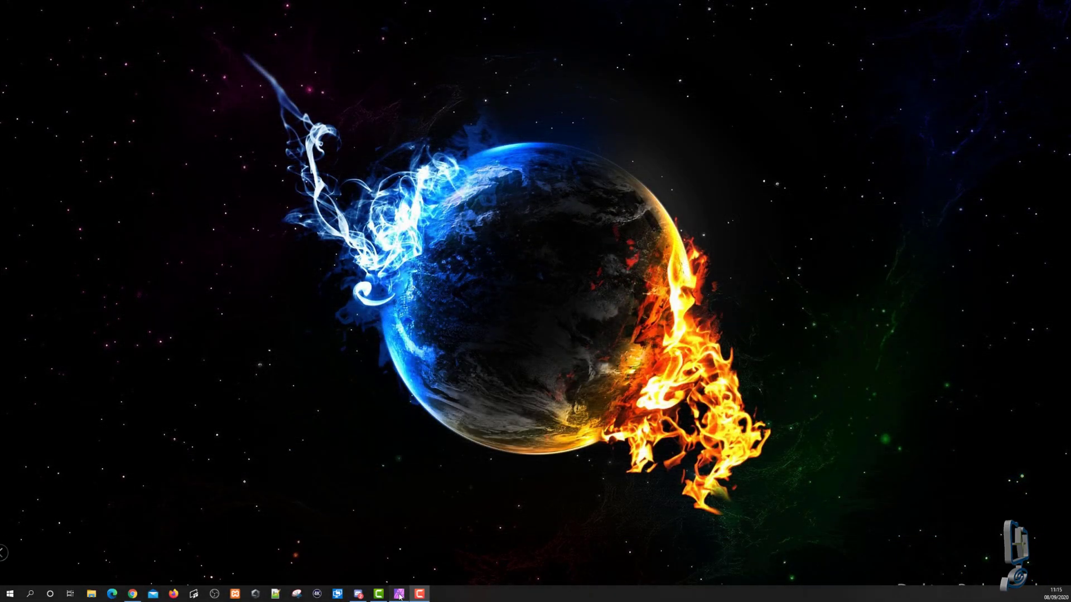
- Launch Affinity Photo from its taskbar icon
{"action": "left_click", "coordinate": [399, 594]}
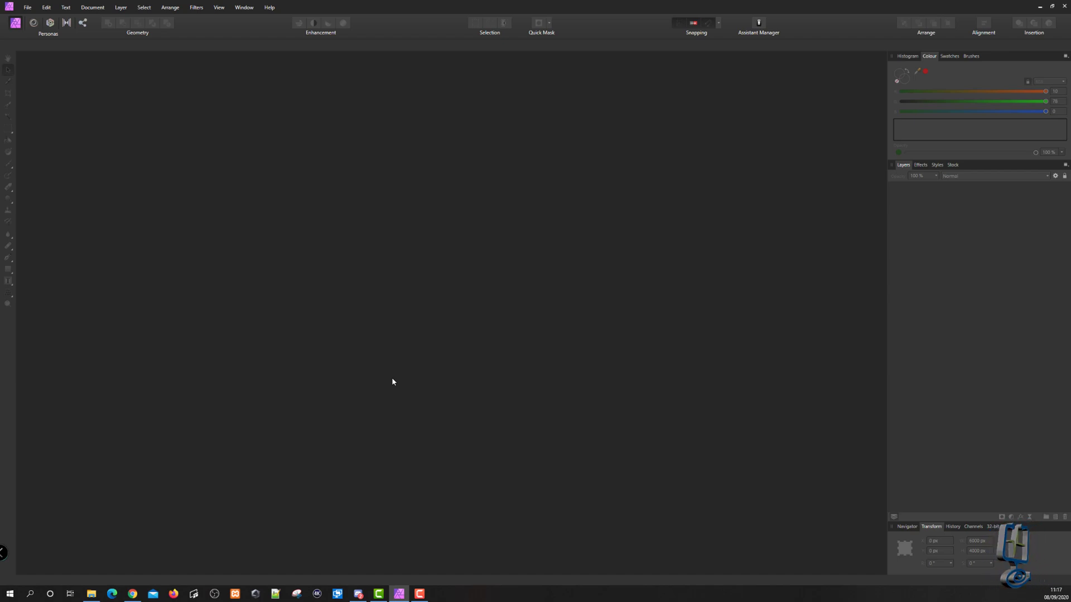
- Open Women in Office.jpg from the Blurred Background folder into Affinity Photo
{"action": "left_click", "coordinate": [92, 594]}
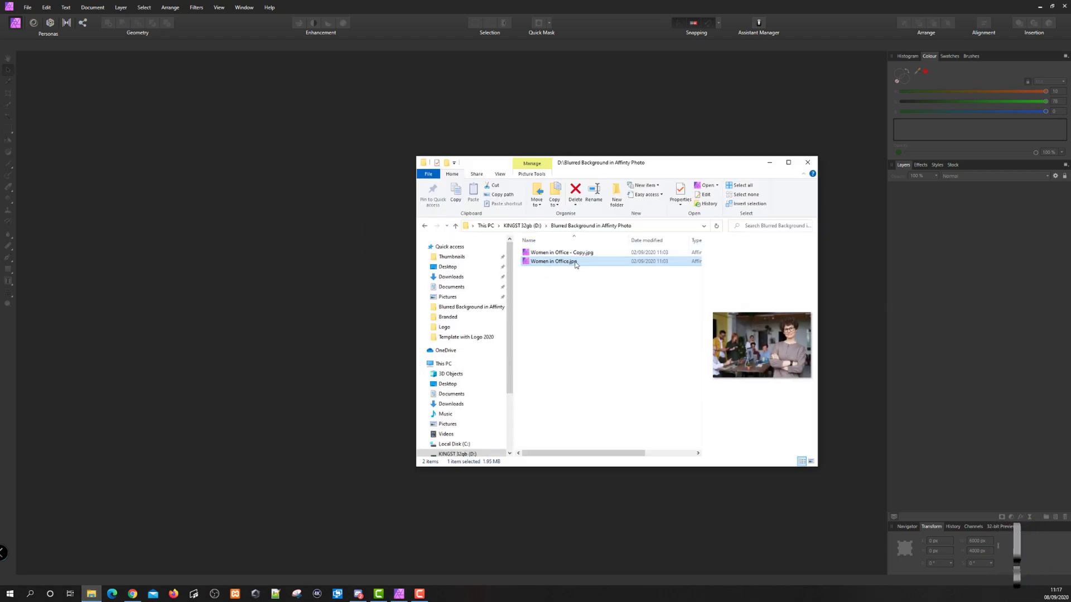
{"action": "left_click", "coordinate": [552, 257], "text": "ctrl"}
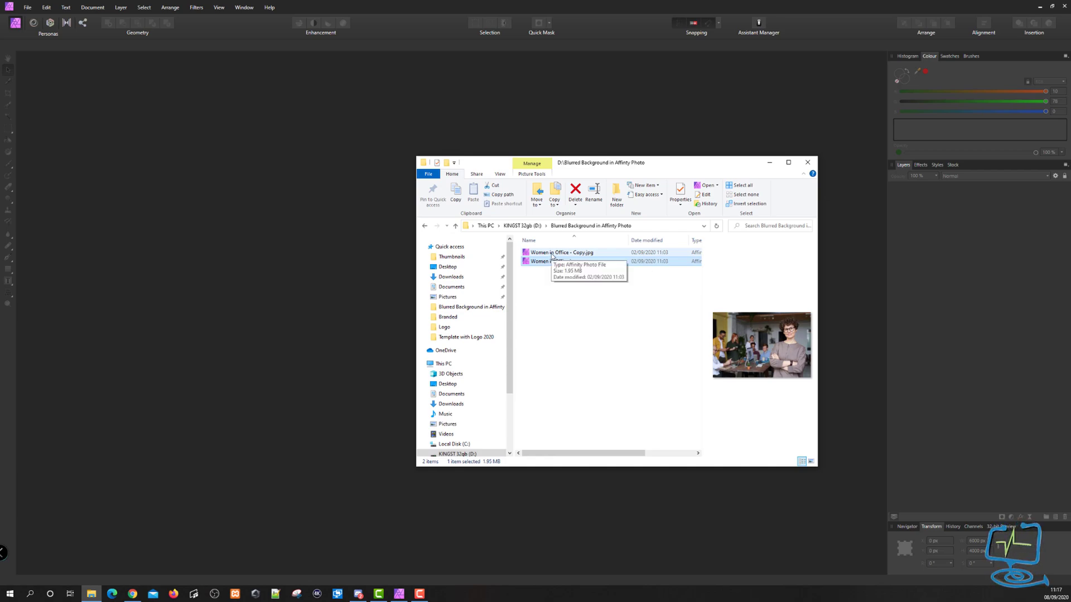
{"action": "left_click", "coordinate": [552, 257]}
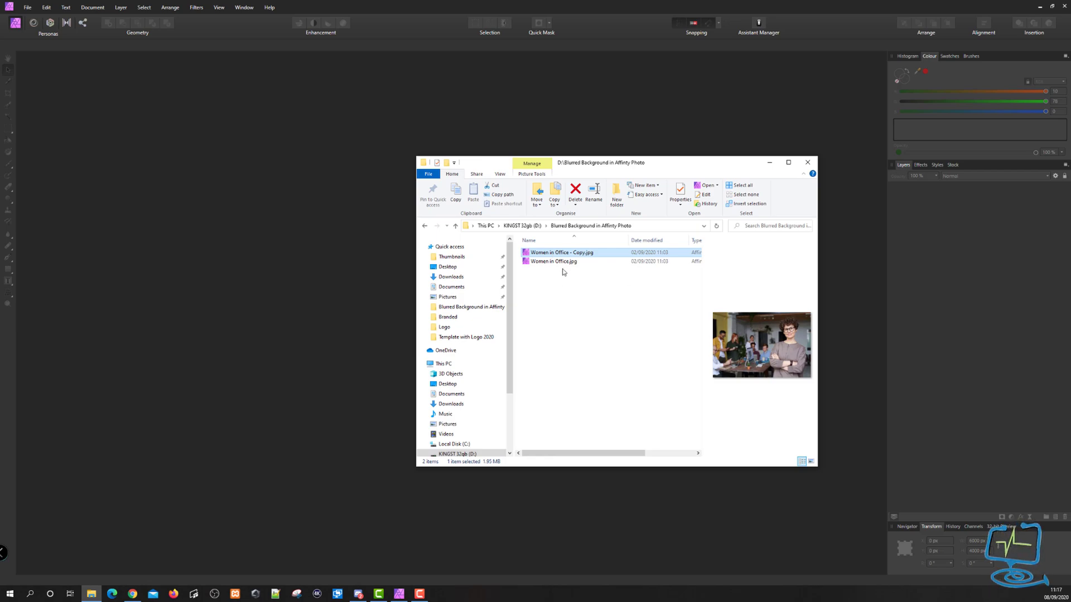
{"action": "left_click", "coordinate": [556, 266]}
{"action": "double_click", "coordinate": [556, 266]}
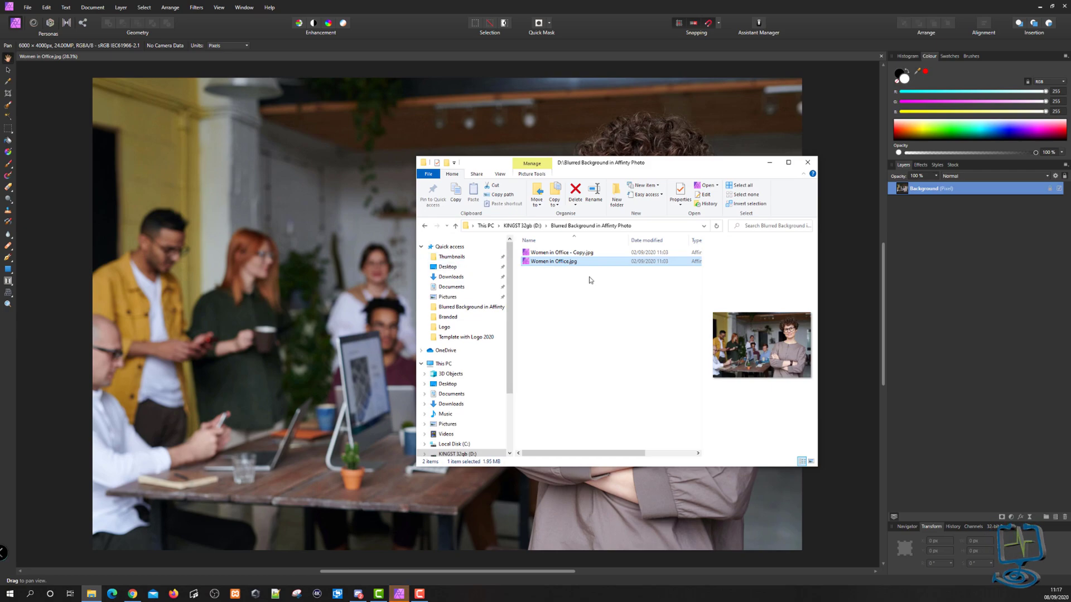
{"action": "left_click", "coordinate": [553, 253]}
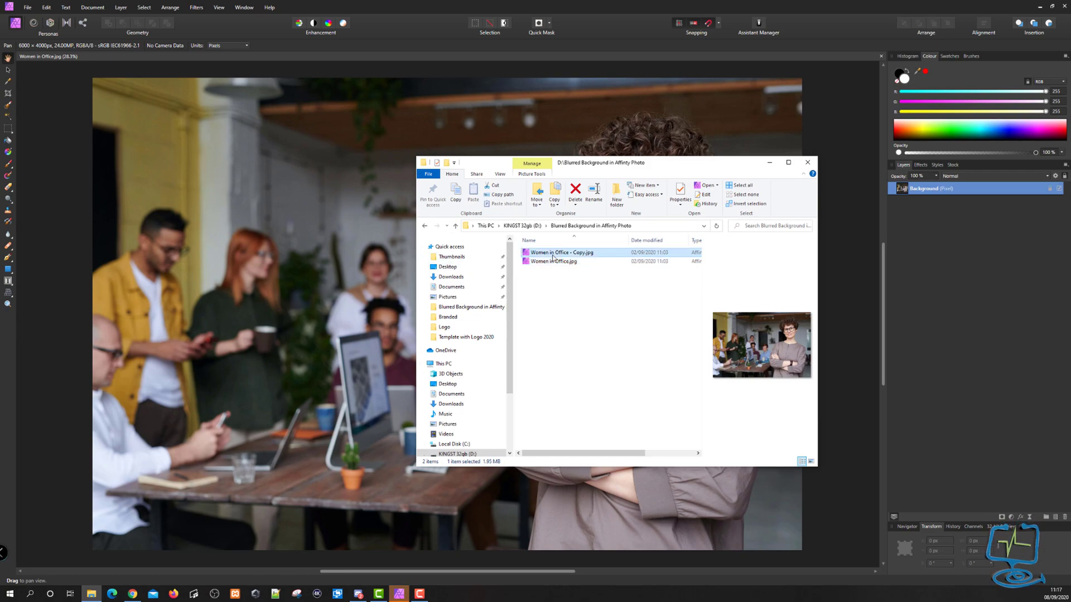
- Hide the folder window and pick the Selection Brush Tool for the office photo
{"action": "left_click", "coordinate": [769, 162]}
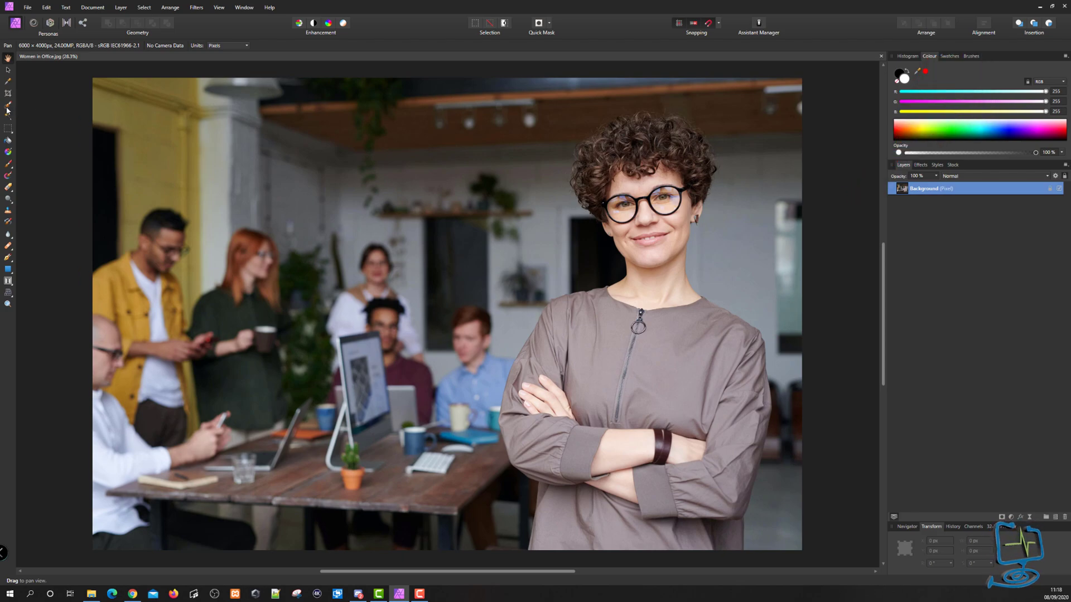
{"action": "left_click", "coordinate": [8, 107]}
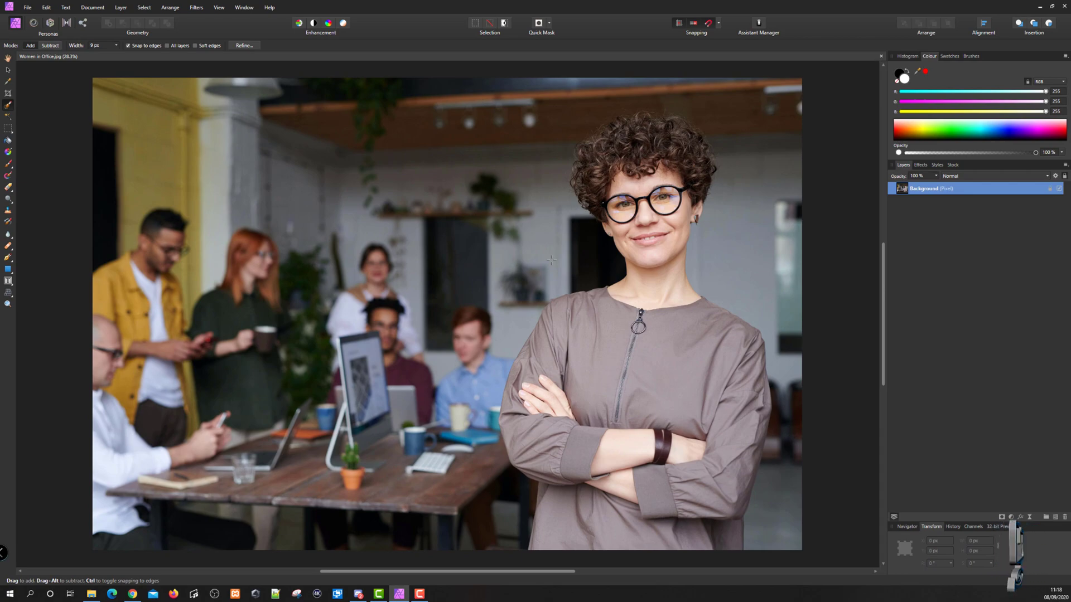
- Brush-select the right-hand woman from her curly hair down through her sweater
{"action": "left_click", "coordinate": [116, 45]}
{"action": "left_click_drag", "start_coordinate": [126, 53], "coordinate": [144, 53]}
{"action": "mouse_move", "coordinate": [579, 424]}
{"action": "left_mouse_down"}
{"action": "mouse_move", "coordinate": [641, 167]}
{"action": "mouse_move", "coordinate": [669, 301]}
{"action": "mouse_move", "coordinate": [725, 312]}
{"action": "mouse_move", "coordinate": [758, 346]}
{"action": "mouse_move", "coordinate": [724, 301]}
{"action": "mouse_move", "coordinate": [584, 331]}
{"action": "left_mouse_up"}
{"action": "scroll", "coordinate": [583, 331], "scroll_direction": "up", "scroll_amount": 5}
{"action": "scroll", "coordinate": [583, 331], "scroll_direction": "up", "scroll_amount": 5}
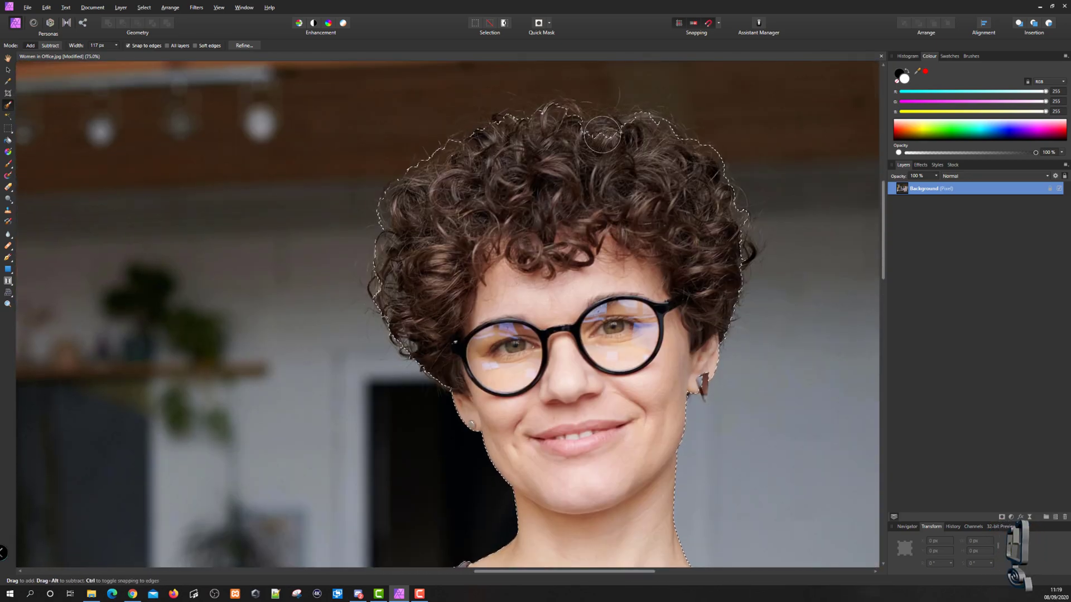
{"action": "left_click_drag", "start_coordinate": [747, 249], "coordinate": [682, 133]}
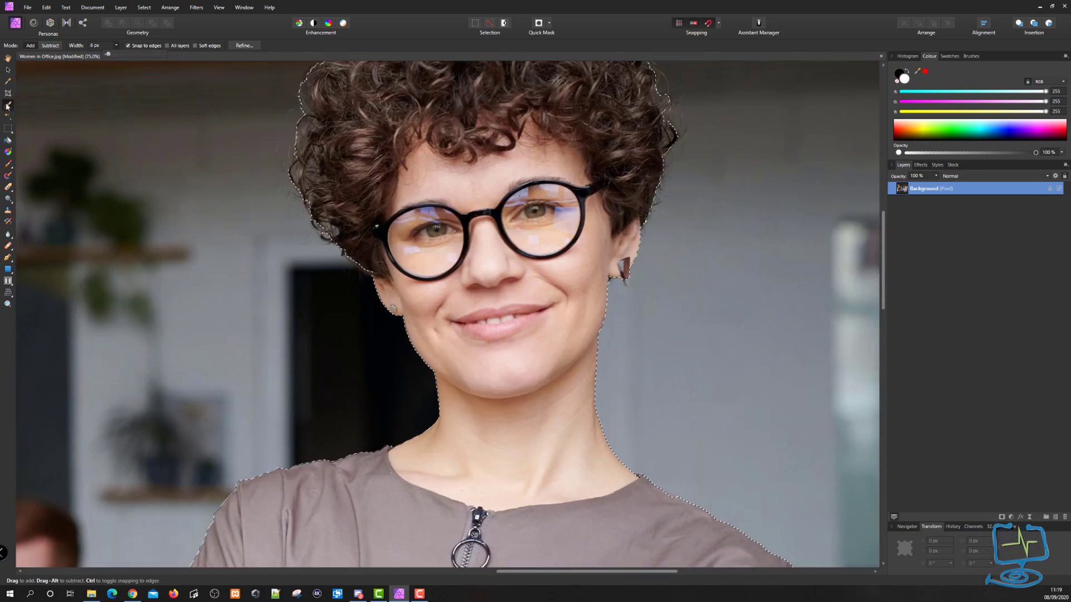
{"action": "left_click_drag", "start_coordinate": [694, 519], "coordinate": [492, 335]}
{"action": "scroll", "coordinate": [492, 335], "scroll_direction": "down", "scroll_amount": 10}
{"action": "scroll", "coordinate": [614, 402], "scroll_direction": "up", "scroll_amount": 5}
{"action": "scroll", "coordinate": [613, 401], "scroll_direction": "left", "scroll_amount": 5}
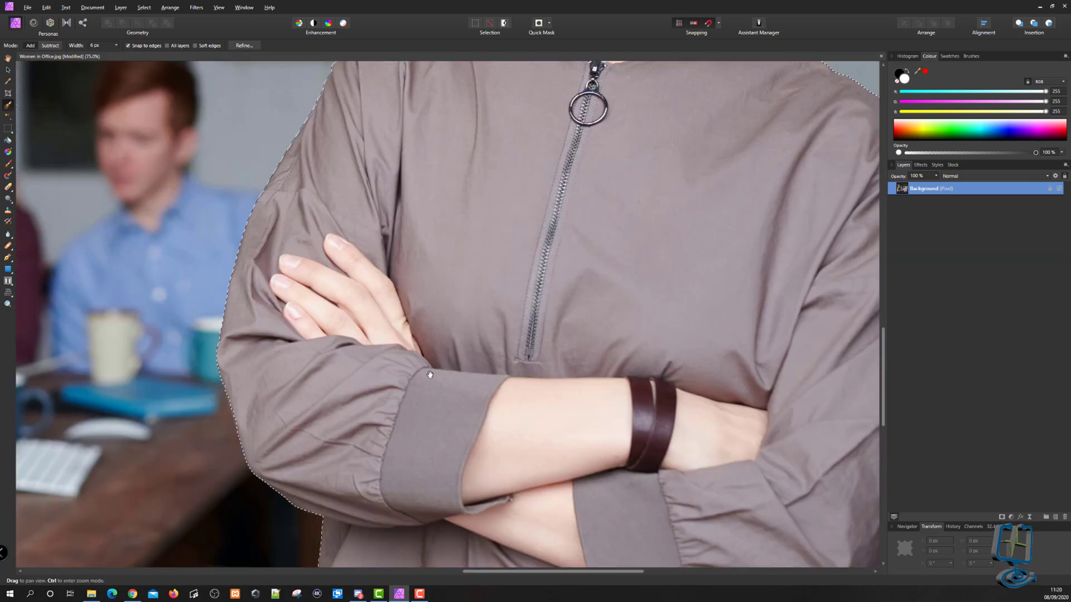
{"action": "scroll", "coordinate": [403, 311], "scroll_direction": "down", "scroll_amount": 2}
{"action": "scroll", "coordinate": [403, 311], "scroll_direction": "down", "scroll_amount": 2}
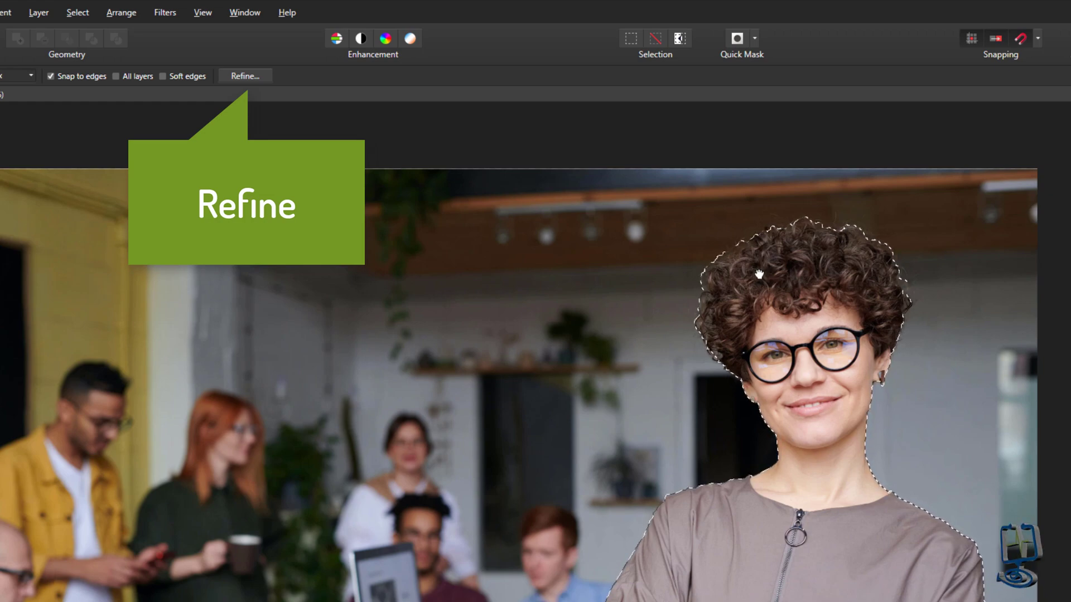
- Refine the selection edge along the left, right and top of her hair, then apply
{"action": "left_click", "coordinate": [254, 78]}
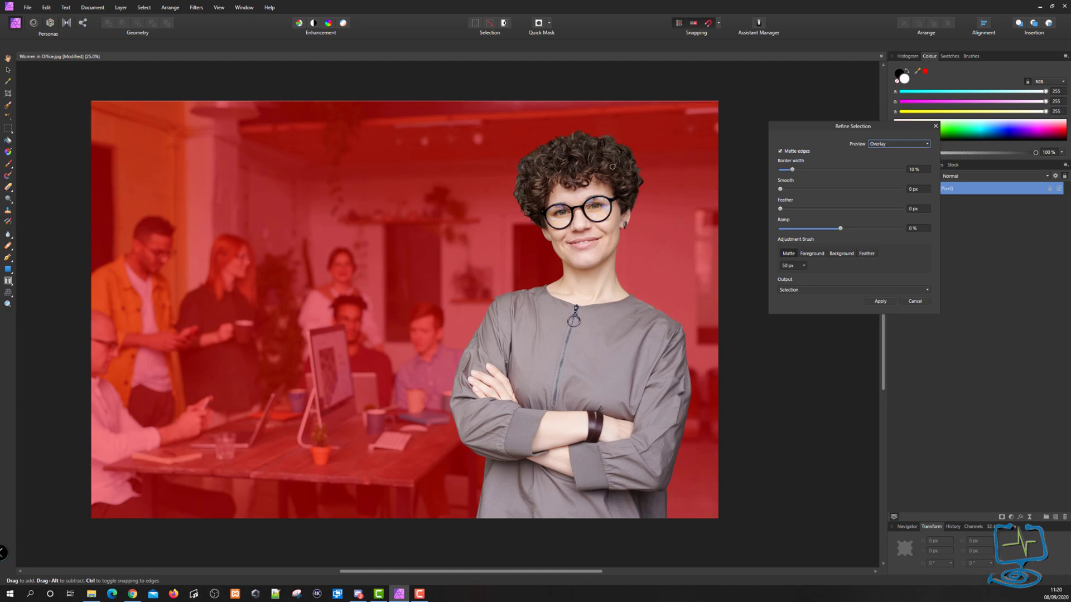
{"action": "key", "text": "ctrl+plus"}
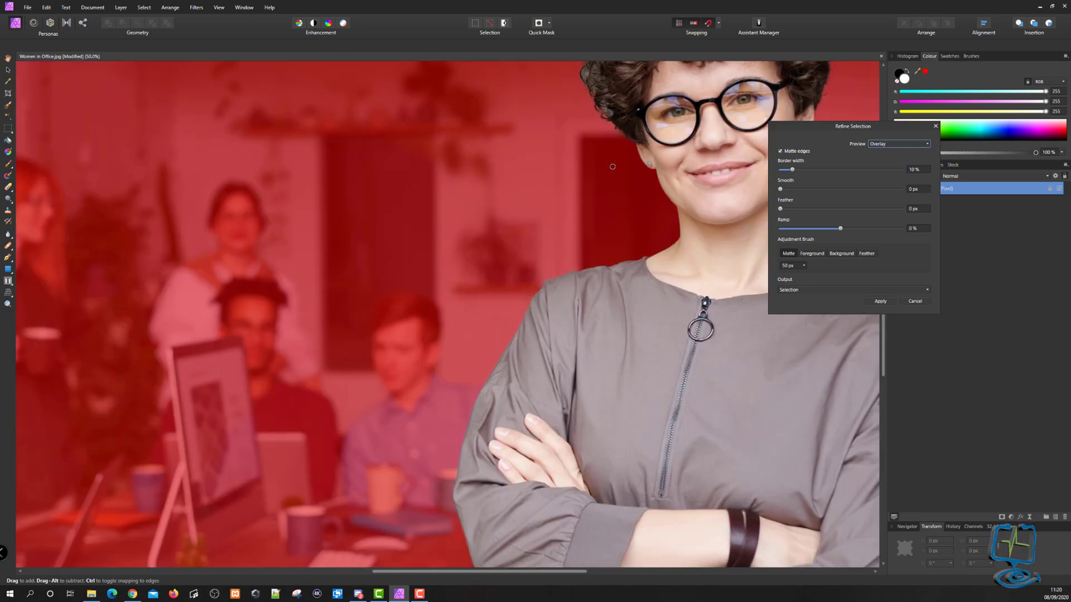
{"action": "key", "text": "ctrl+plus"}
{"action": "key", "text": "space"}
{"action": "left_click_drag", "start_coordinate": [695, 168], "coordinate": [419, 321]}
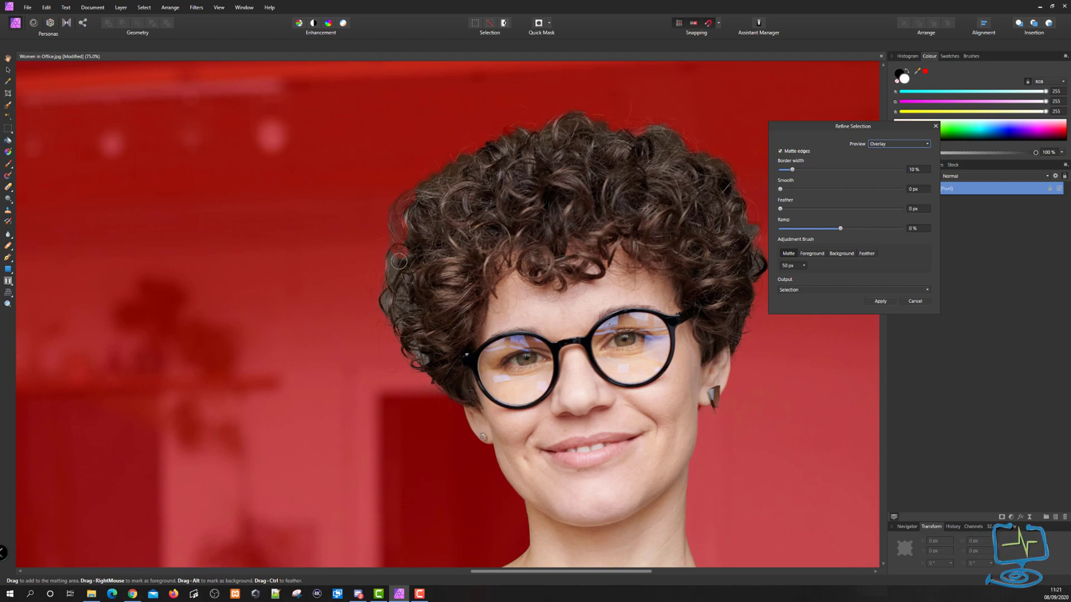
{"action": "mouse_move", "coordinate": [392, 260]}
{"action": "left_mouse_down"}
{"action": "mouse_move", "coordinate": [393, 316]}
{"action": "mouse_move", "coordinate": [380, 298]}
{"action": "mouse_move", "coordinate": [401, 284]}
{"action": "mouse_move", "coordinate": [426, 370]}
{"action": "mouse_move", "coordinate": [388, 302]}
{"action": "mouse_move", "coordinate": [410, 318]}
{"action": "mouse_move", "coordinate": [408, 307]}
{"action": "mouse_move", "coordinate": [411, 337]}
{"action": "mouse_move", "coordinate": [395, 242]}
{"action": "mouse_move", "coordinate": [419, 179]}
{"action": "left_mouse_up"}
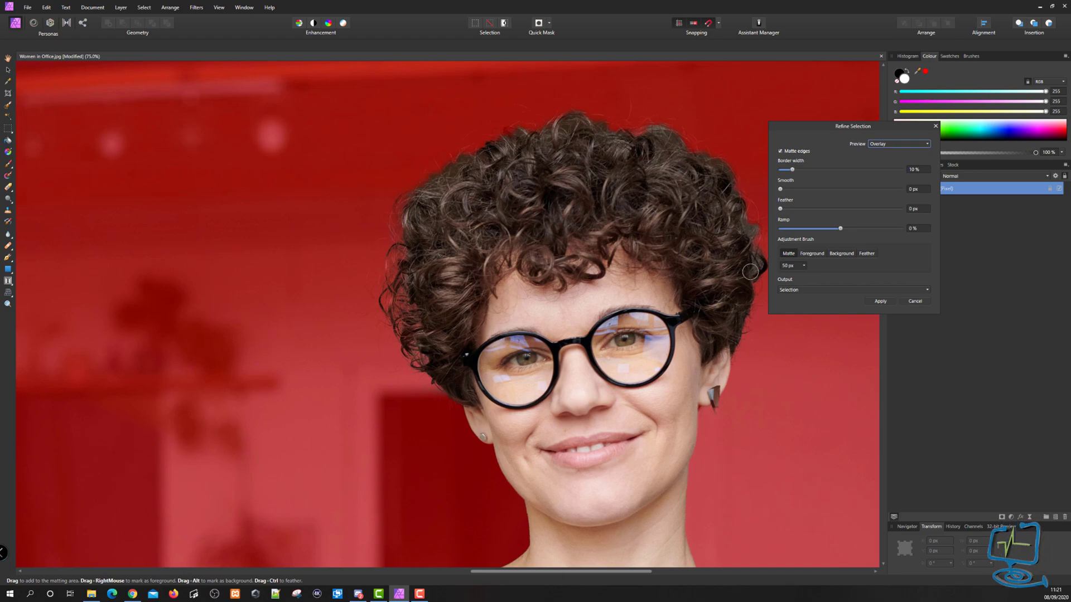
{"action": "mouse_move", "coordinate": [751, 267]}
{"action": "left_mouse_down"}
{"action": "mouse_move", "coordinate": [747, 225]}
{"action": "mouse_move", "coordinate": [757, 272]}
{"action": "mouse_move", "coordinate": [748, 209]}
{"action": "left_mouse_up"}
{"action": "mouse_move", "coordinate": [635, 125]}
{"action": "left_mouse_down"}
{"action": "mouse_move", "coordinate": [643, 134]}
{"action": "mouse_move", "coordinate": [501, 134]}
{"action": "left_mouse_up"}
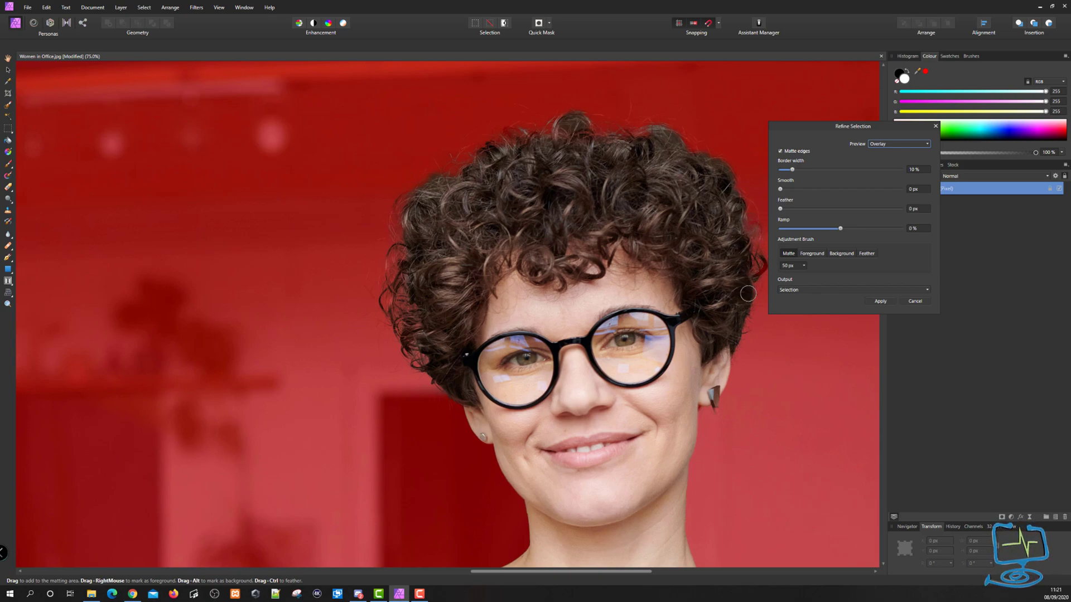
{"action": "left_click", "coordinate": [880, 302]}
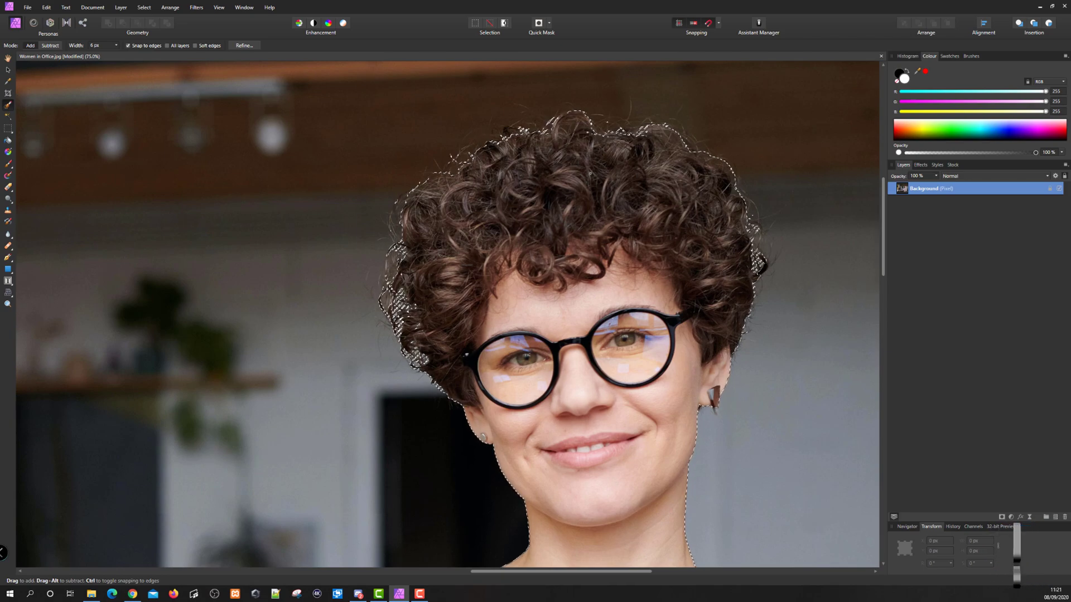
- Zoom out to the whole photo and invert the pixel selection to the office background
{"action": "key", "text": "ctrl+minus"}
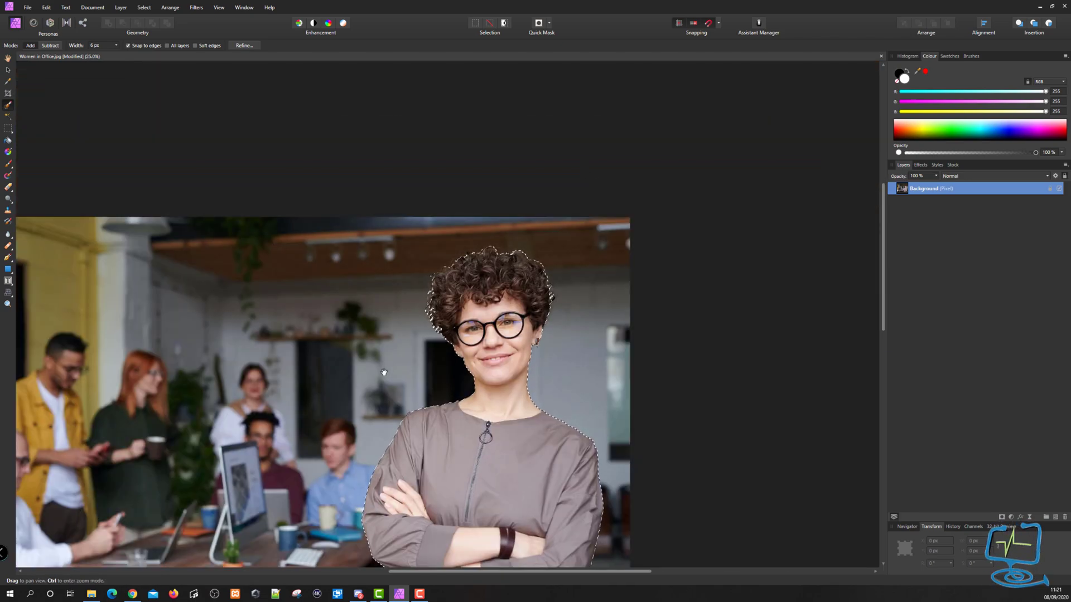
{"action": "left_click_drag", "start_coordinate": [396, 381], "coordinate": [497, 263]}
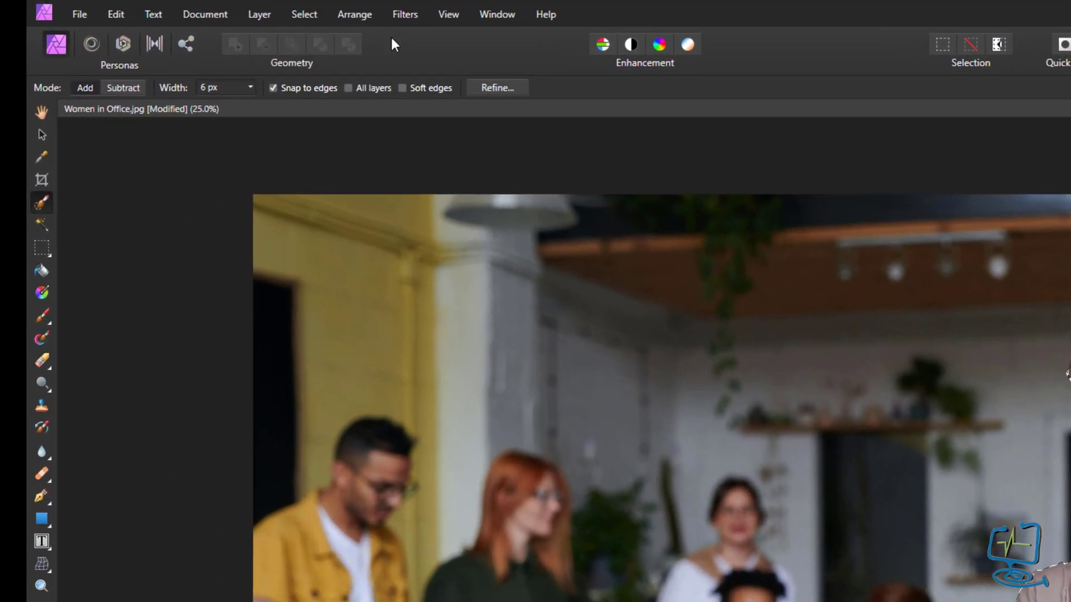
{"action": "left_click", "coordinate": [169, 7]}
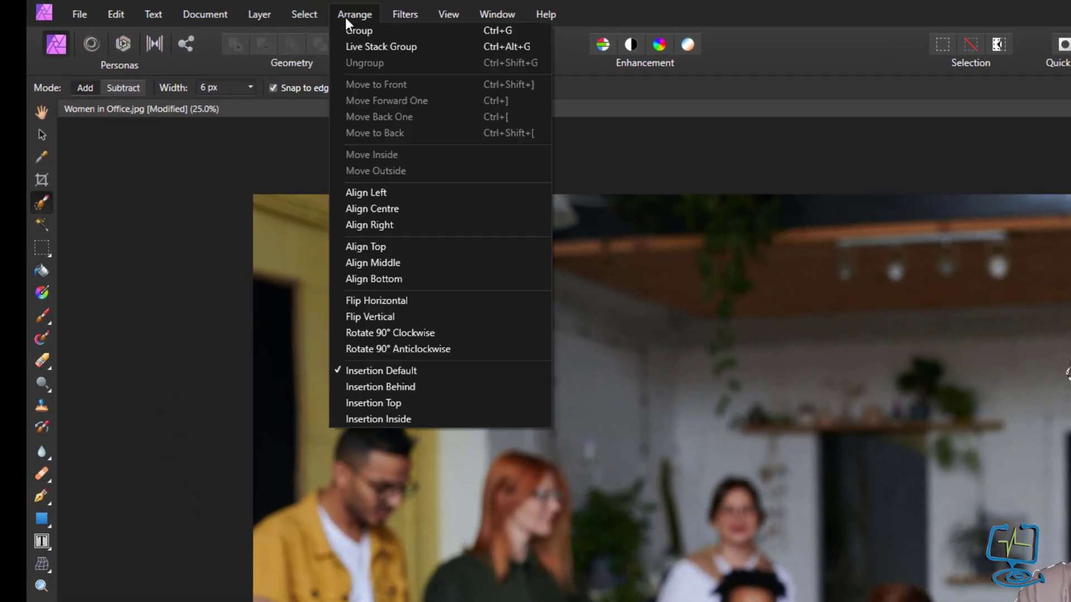
{"action": "mouse_move", "coordinate": [317, 11]}
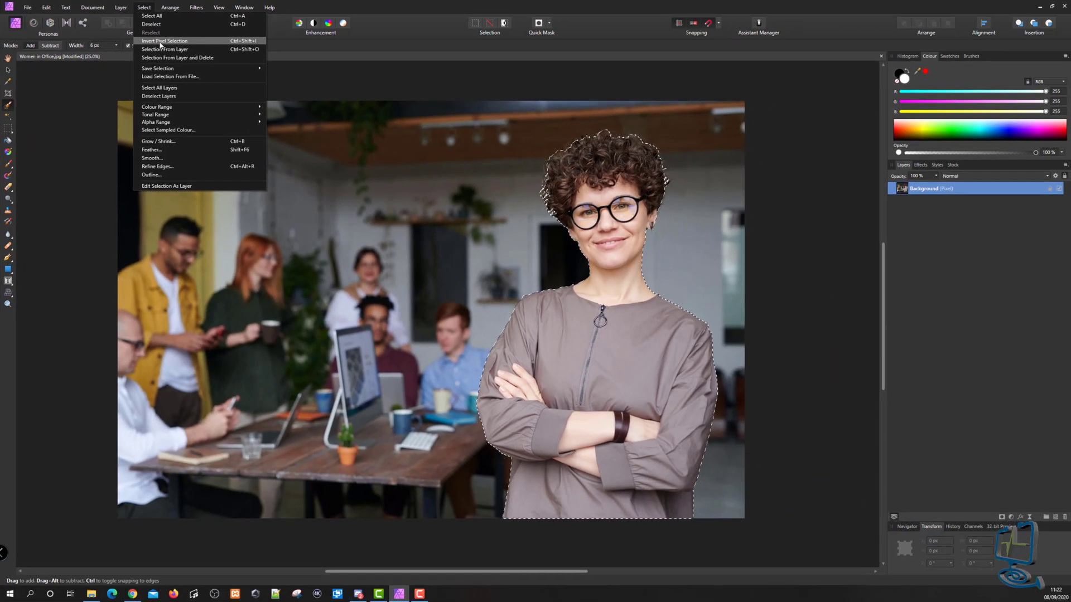
{"action": "left_click", "coordinate": [160, 41]}
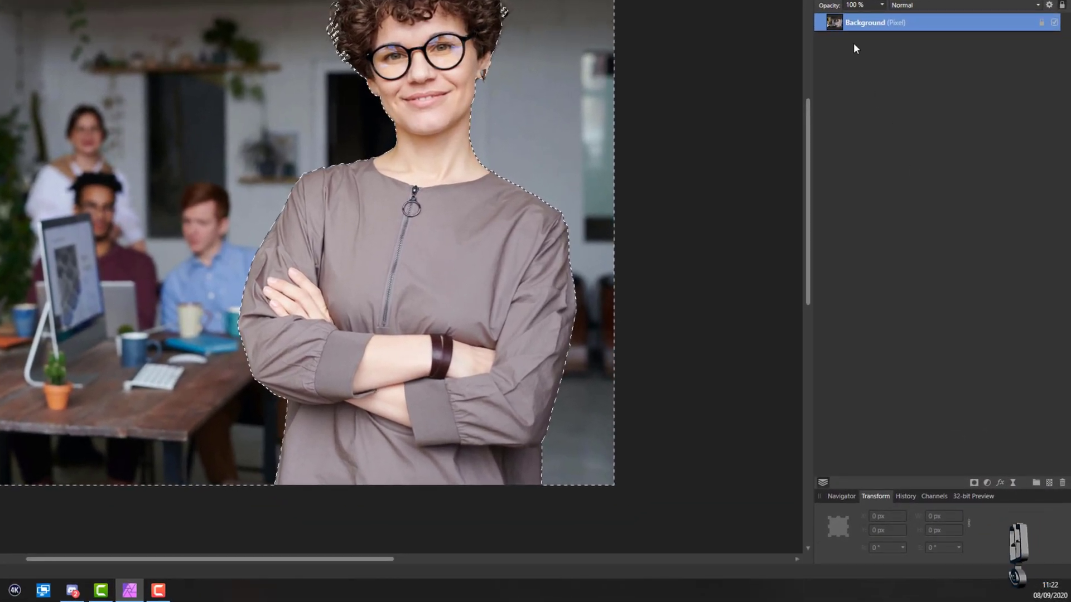
- Add a live Gaussian Blur to the background with Preserve Alpha and about 43 px radius
{"action": "left_click", "coordinate": [1013, 483]}
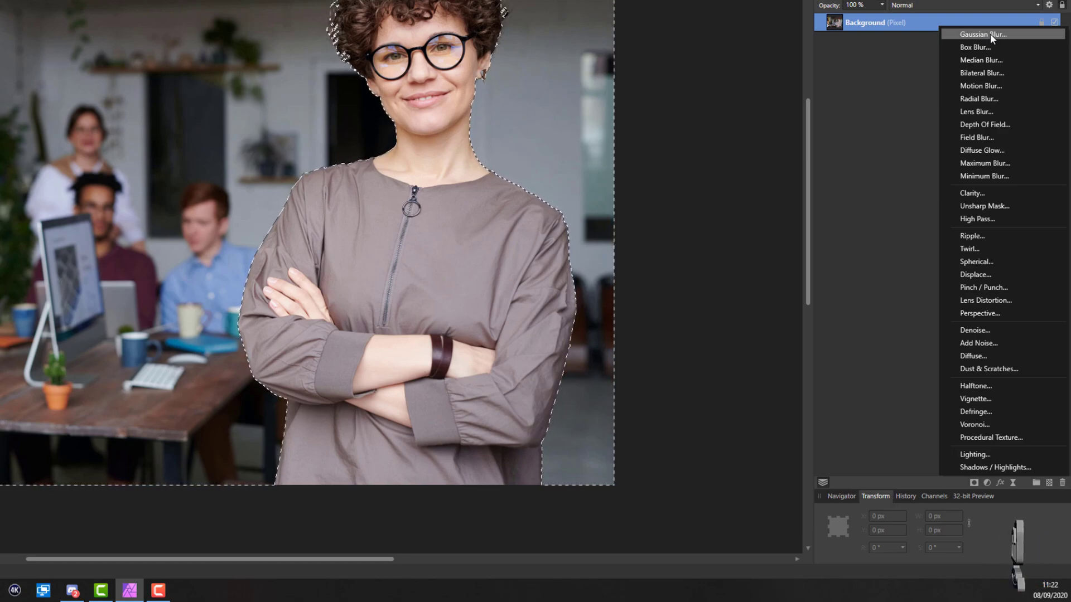
{"action": "left_click", "coordinate": [1015, 35]}
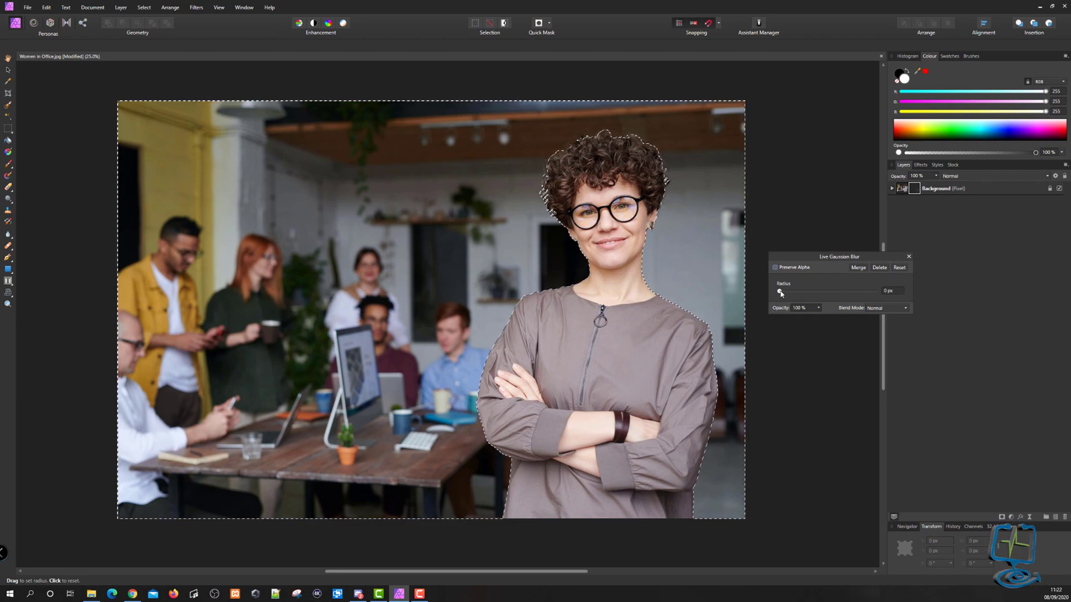
{"action": "left_click_drag", "start_coordinate": [781, 291], "coordinate": [863, 294]}
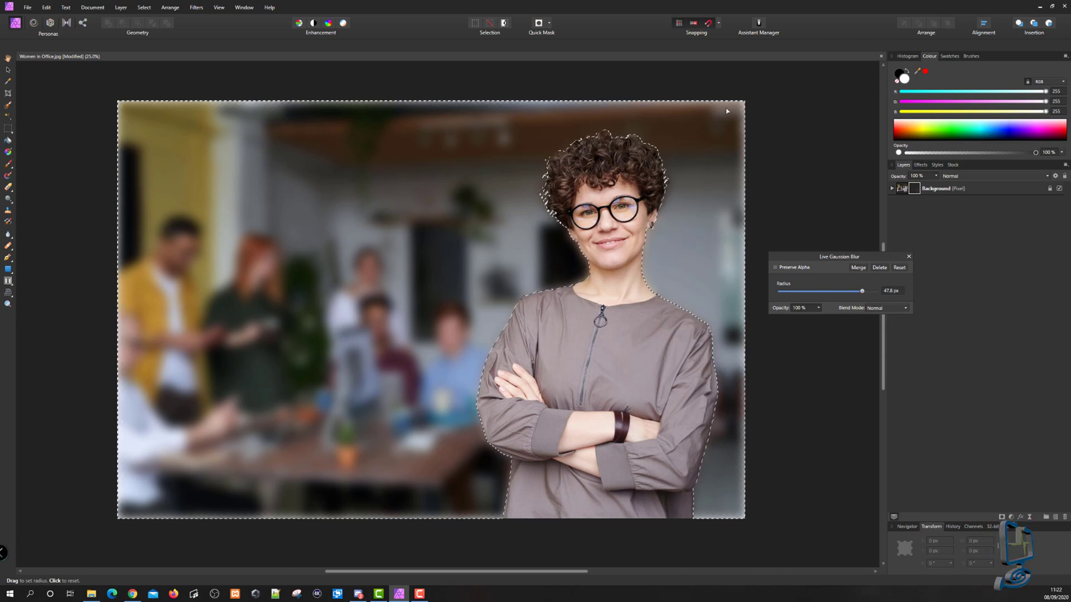
{"action": "left_click", "coordinate": [775, 268]}
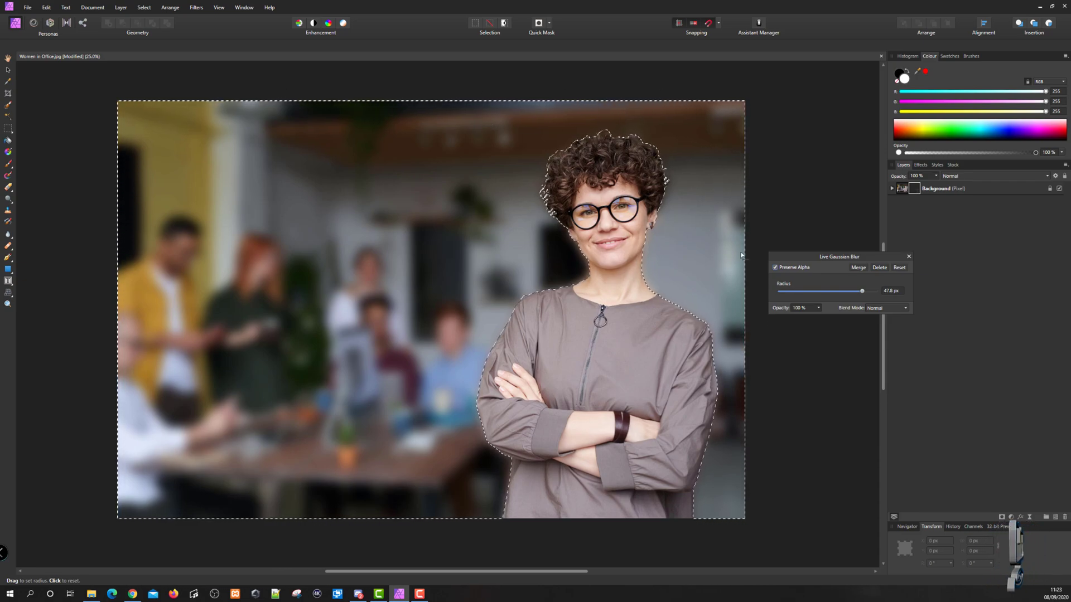
{"action": "left_click_drag", "start_coordinate": [862, 291], "coordinate": [854, 292]}
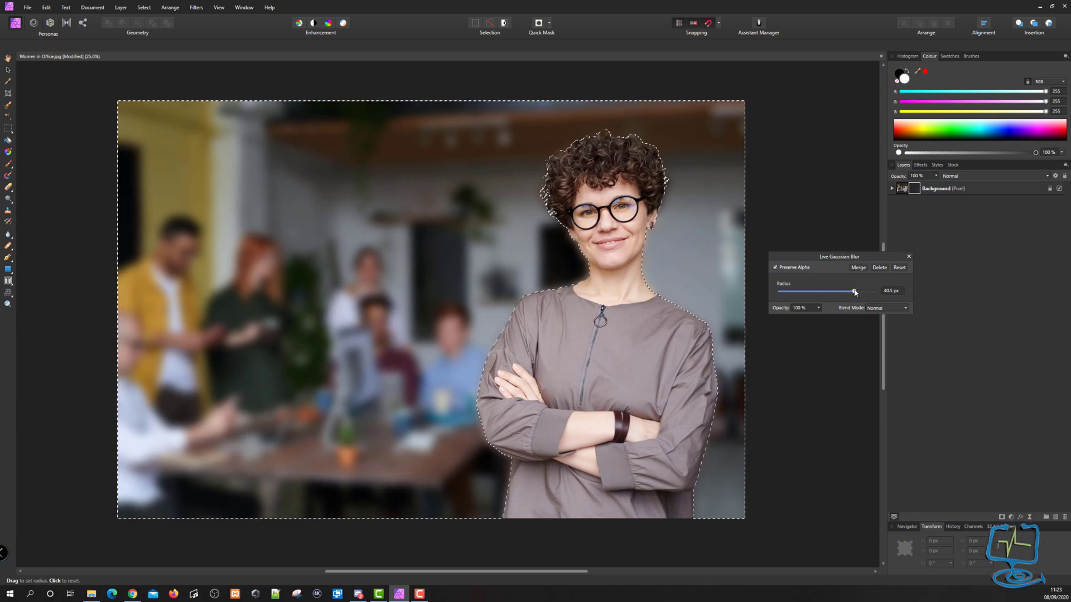
{"action": "left_click", "coordinate": [910, 258]}
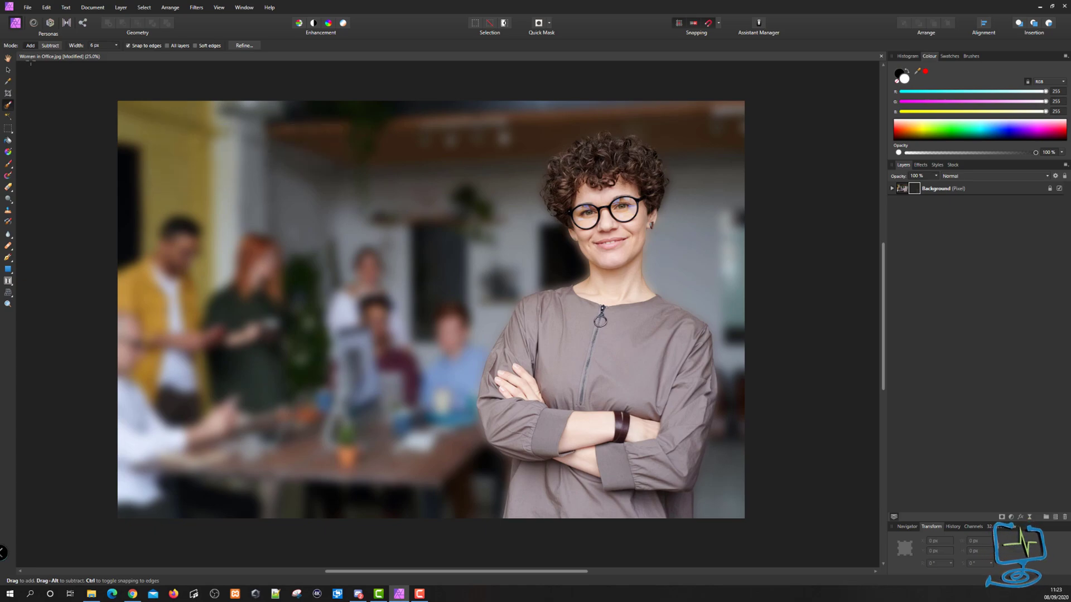
- Switch to the sharp Women in Office - Copy.jpg document
{"action": "left_click", "coordinate": [10, 58]}
{"action": "left_click_drag", "start_coordinate": [336, 227], "coordinate": [373, 234]}
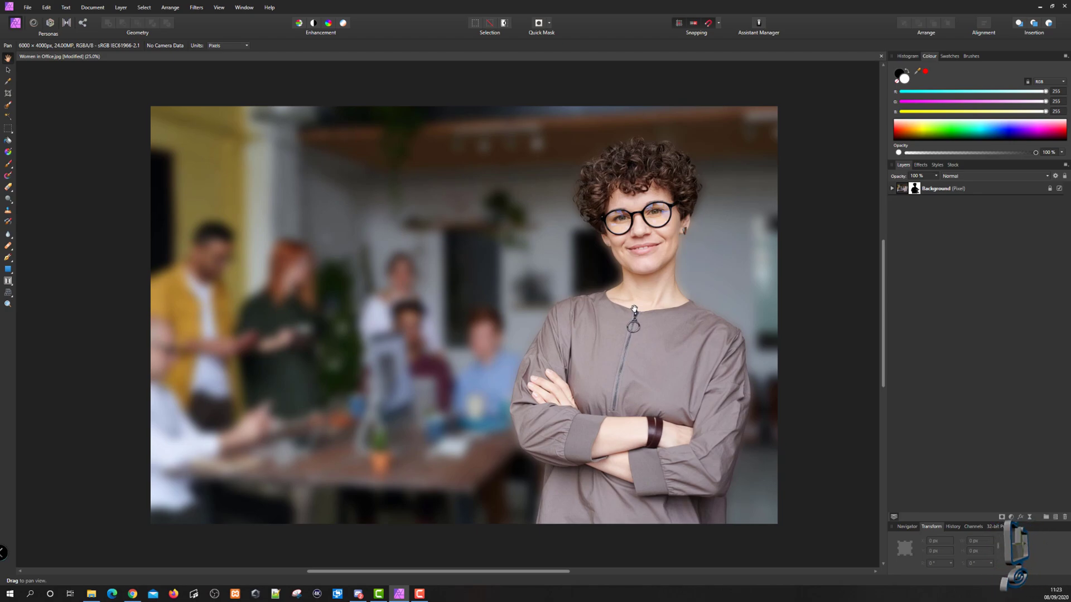
{"action": "left_click", "coordinate": [91, 595]}
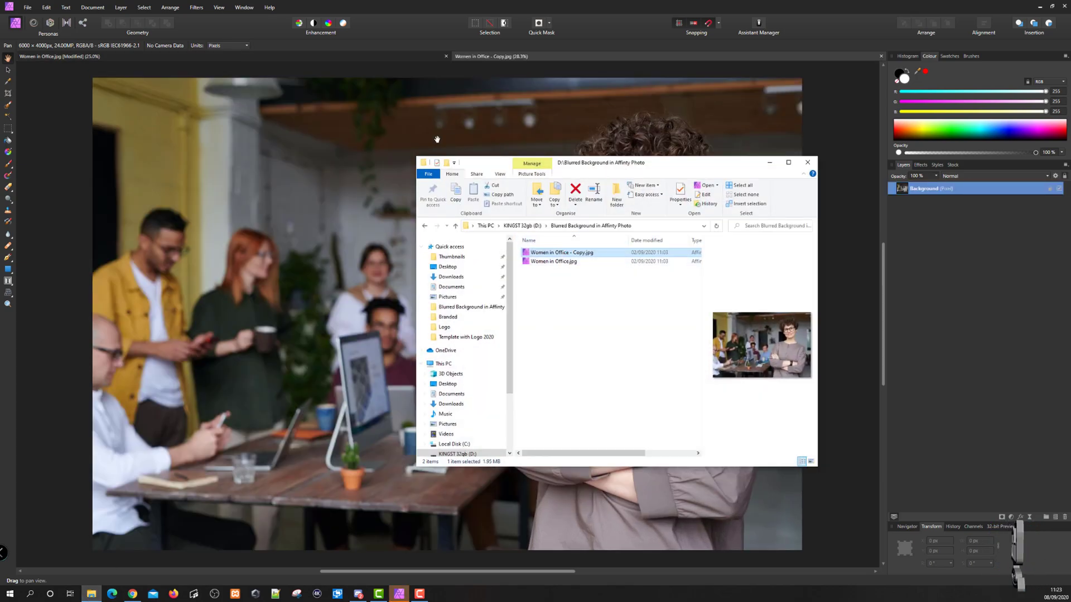
{"action": "left_click", "coordinate": [770, 165]}
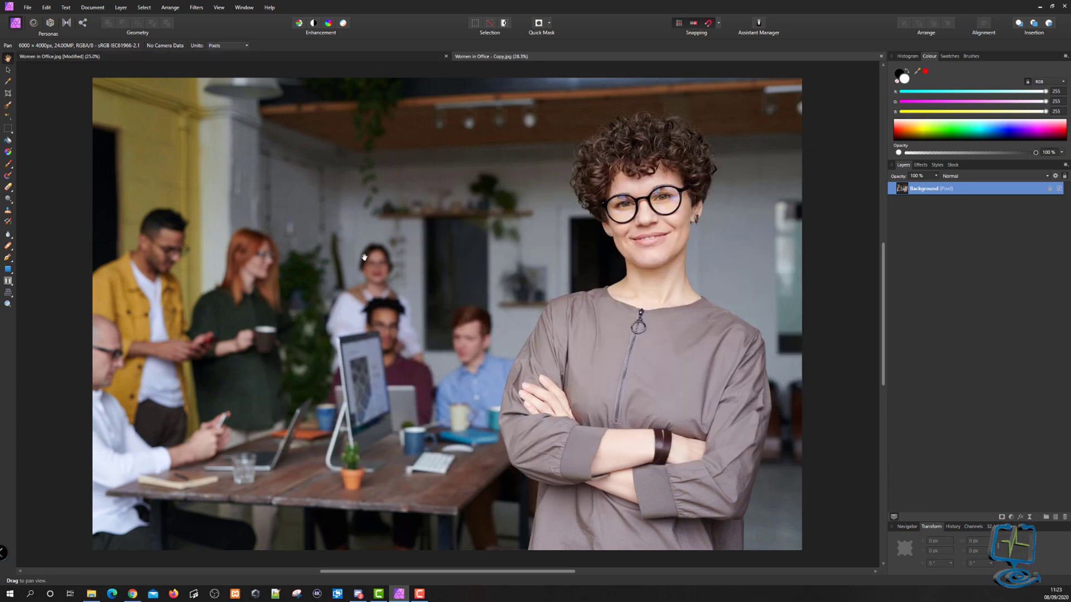
{"action": "left_click", "coordinate": [306, 58]}
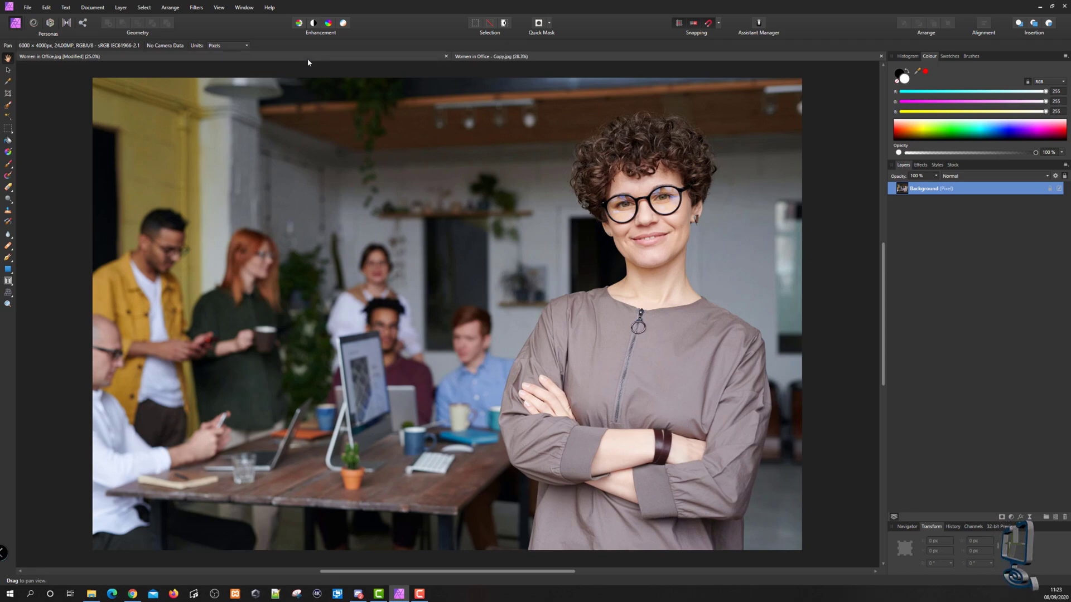
{"action": "left_click", "coordinate": [568, 58]}
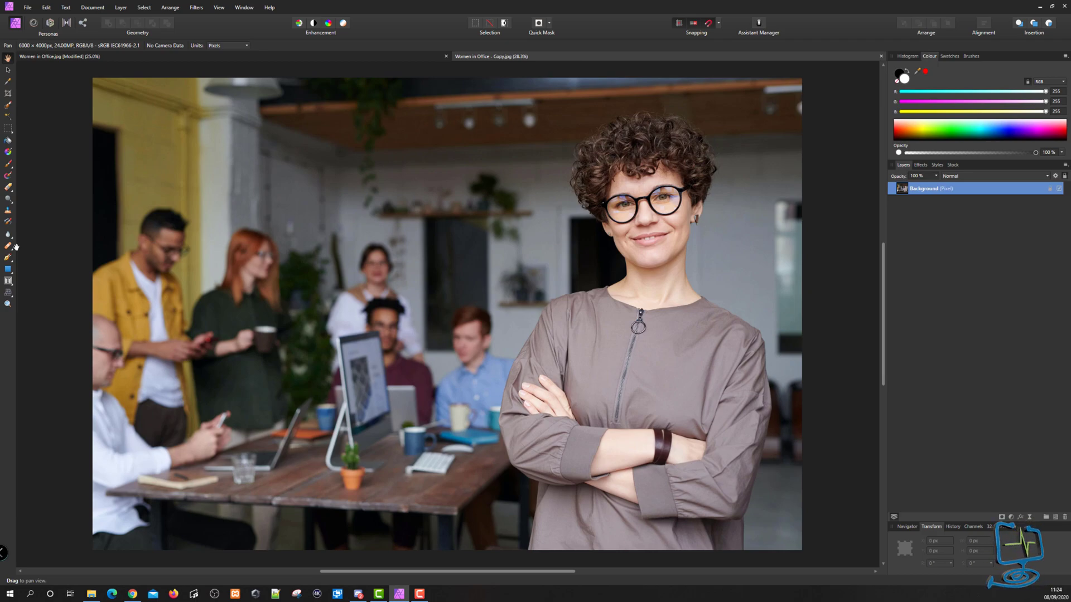
- Brush-select the woman in the copy and refine the selection edges with Ctrl+Alt+R
{"action": "left_click", "coordinate": [8, 105]}
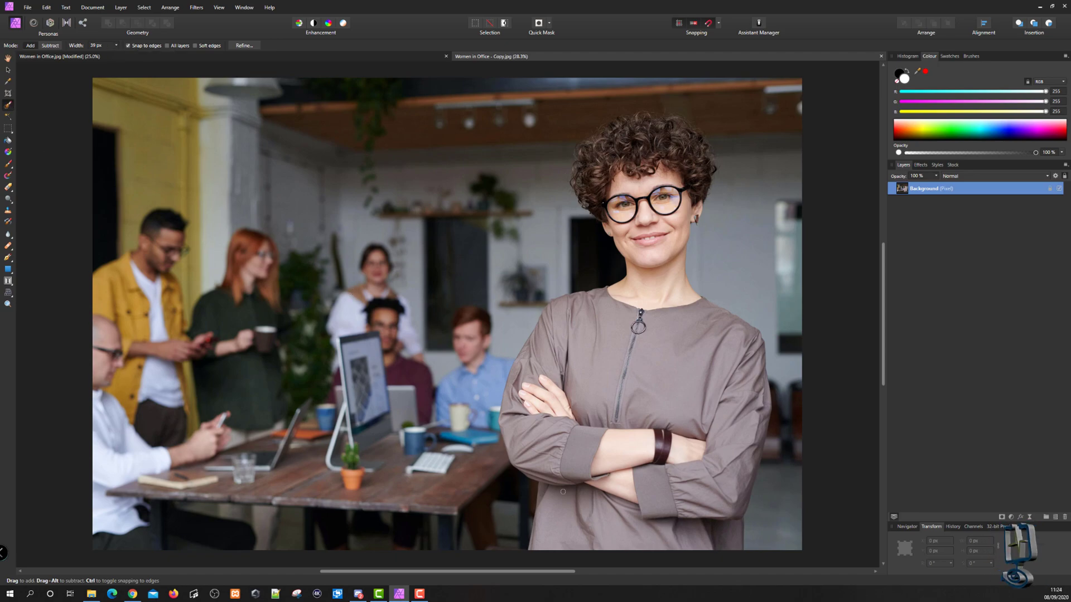
{"action": "mouse_move", "coordinate": [649, 248]}
{"action": "left_mouse_down"}
{"action": "mouse_move", "coordinate": [672, 126]}
{"action": "mouse_move", "coordinate": [528, 395]}
{"action": "mouse_move", "coordinate": [791, 420]}
{"action": "left_mouse_up"}
{"action": "scroll", "coordinate": [641, 390], "scroll_direction": "up", "scroll_amount": 5}
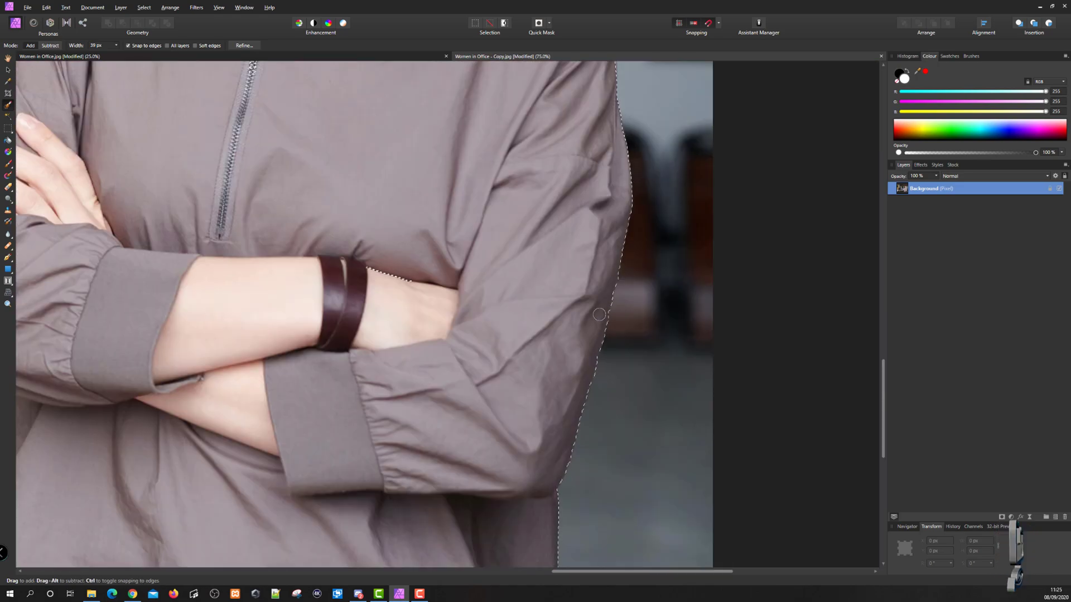
{"action": "scroll", "coordinate": [642, 334], "scroll_direction": "up", "scroll_amount": 5}
{"action": "scroll", "coordinate": [686, 312], "scroll_direction": "down", "scroll_amount": 10}
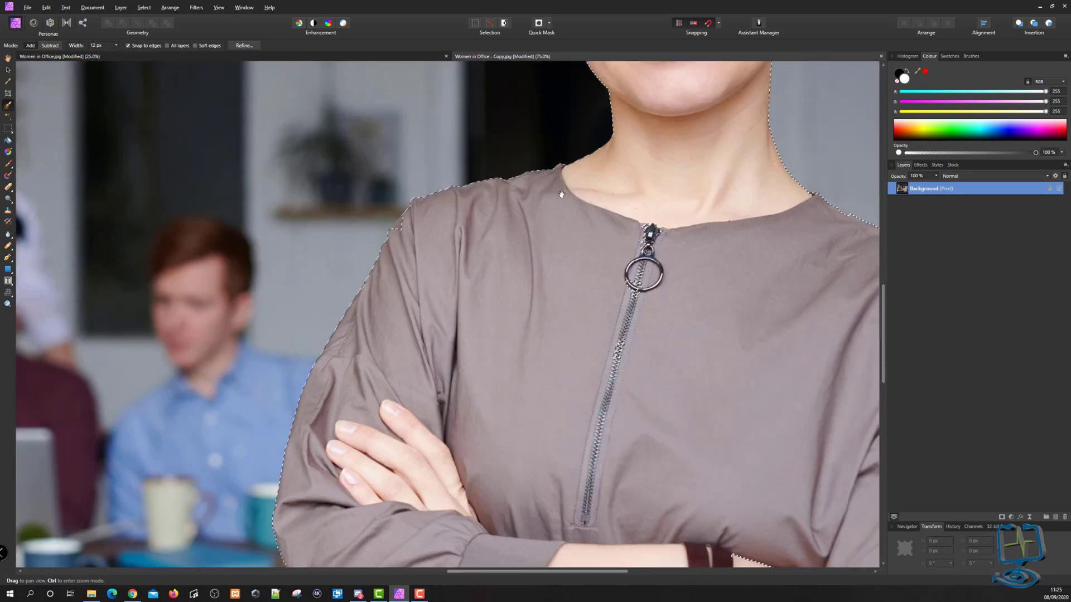
{"action": "scroll", "coordinate": [686, 239], "scroll_direction": "down", "scroll_amount": 5}
{"action": "key", "text": "ctrl+alt+r"}
{"action": "scroll", "coordinate": [686, 238], "scroll_direction": "up", "scroll_amount": 5}
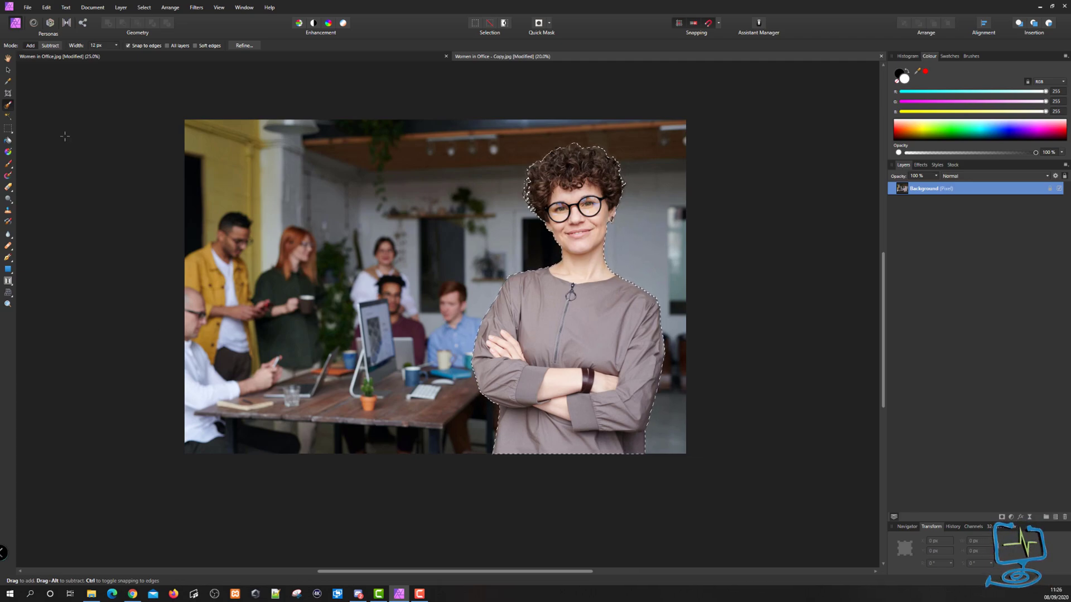
{"action": "left_click", "coordinate": [8, 70]}
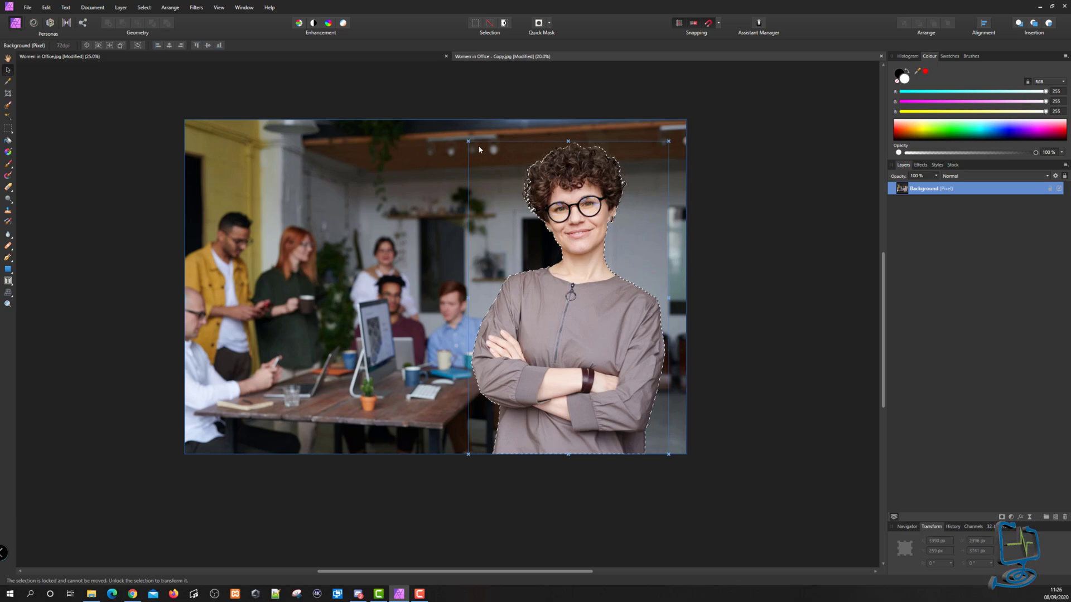
- Cut the selected woman from the copy and return to the blurred Women in Office.jpg
{"action": "right_click", "coordinate": [576, 318]}
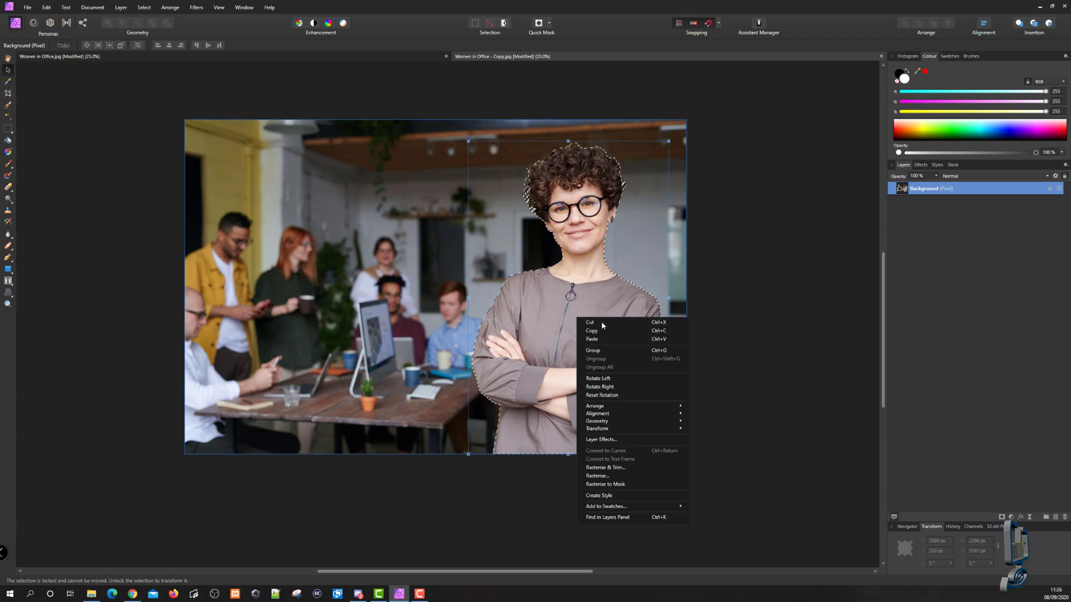
{"action": "left_click", "coordinate": [590, 322]}
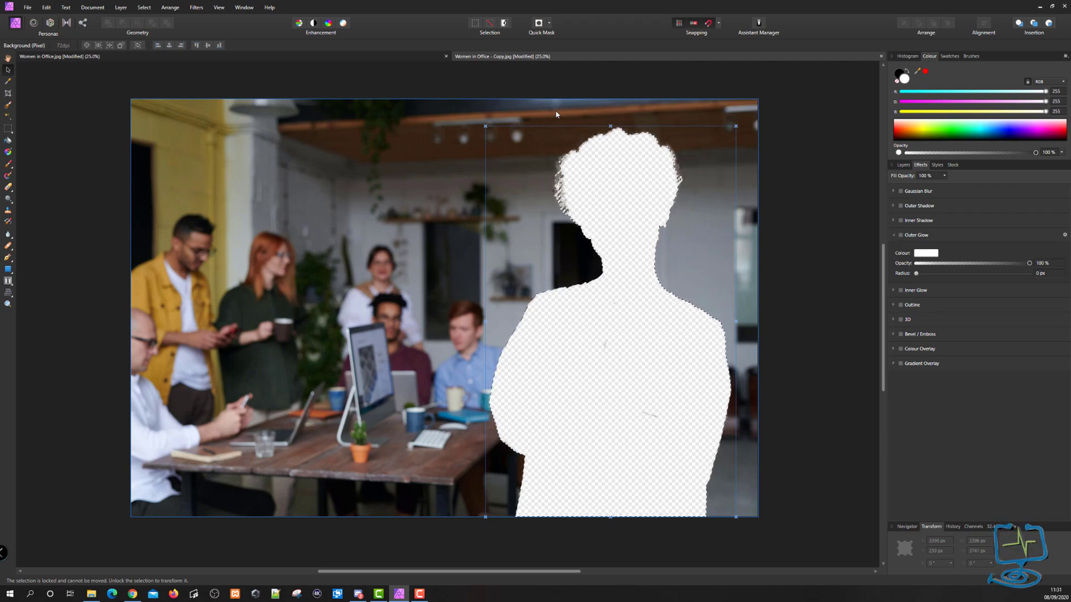
{"action": "left_click", "coordinate": [324, 56]}
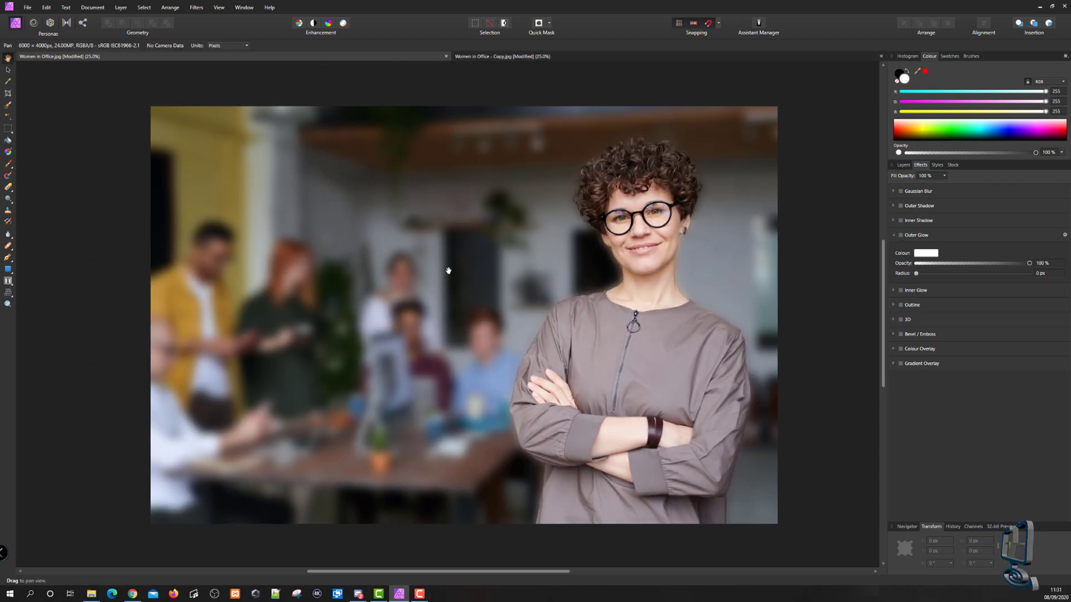
- With the Move Tool, paste the sharp cut-out woman into the photo as a new layer
{"action": "left_click", "coordinate": [8, 70]}
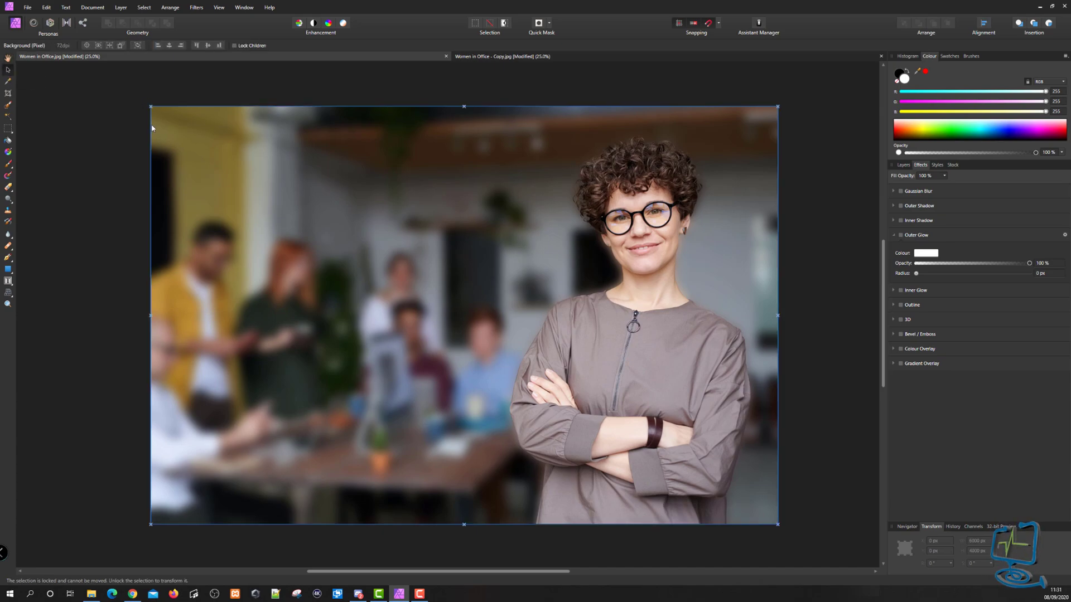
{"action": "right_click", "coordinate": [591, 209]}
{"action": "right_click", "coordinate": [450, 225]}
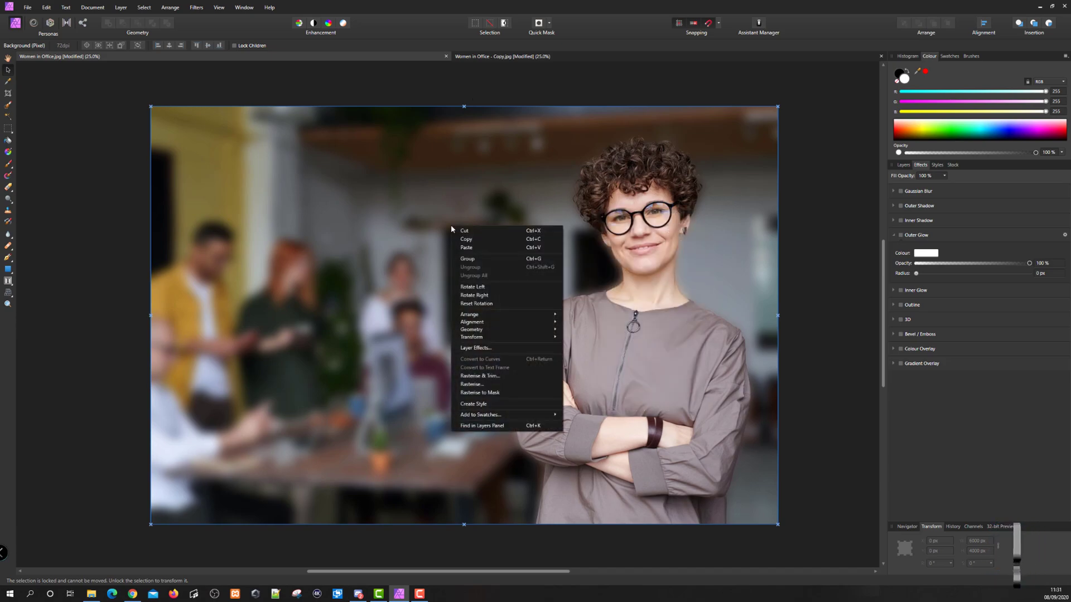
{"action": "left_click", "coordinate": [467, 249]}
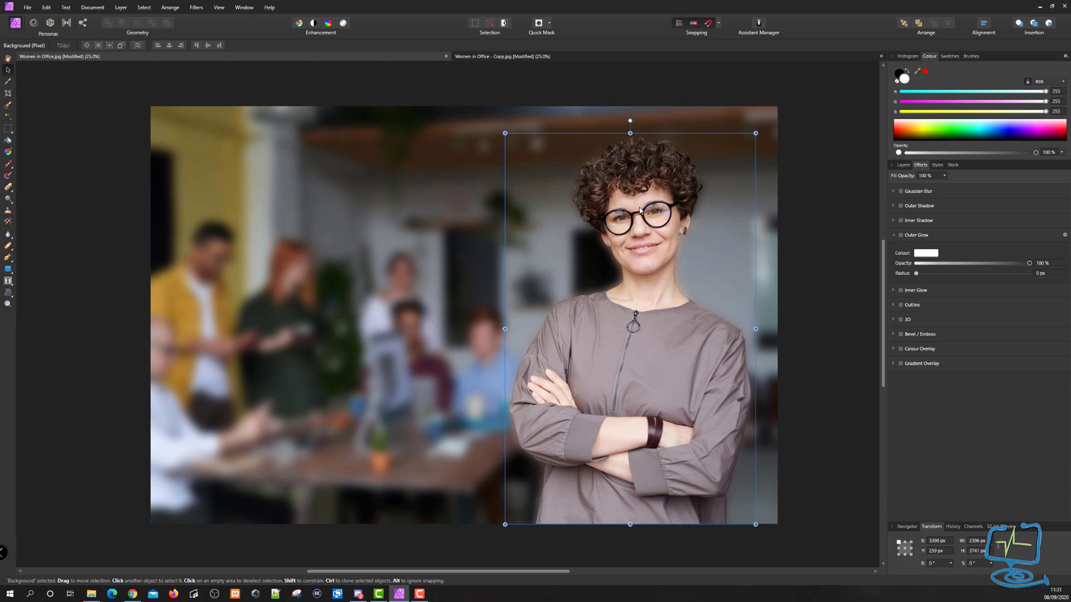
- Nudge the pasted woman into line over the original, then select the blurred background layer
{"action": "left_click", "coordinate": [903, 165]}
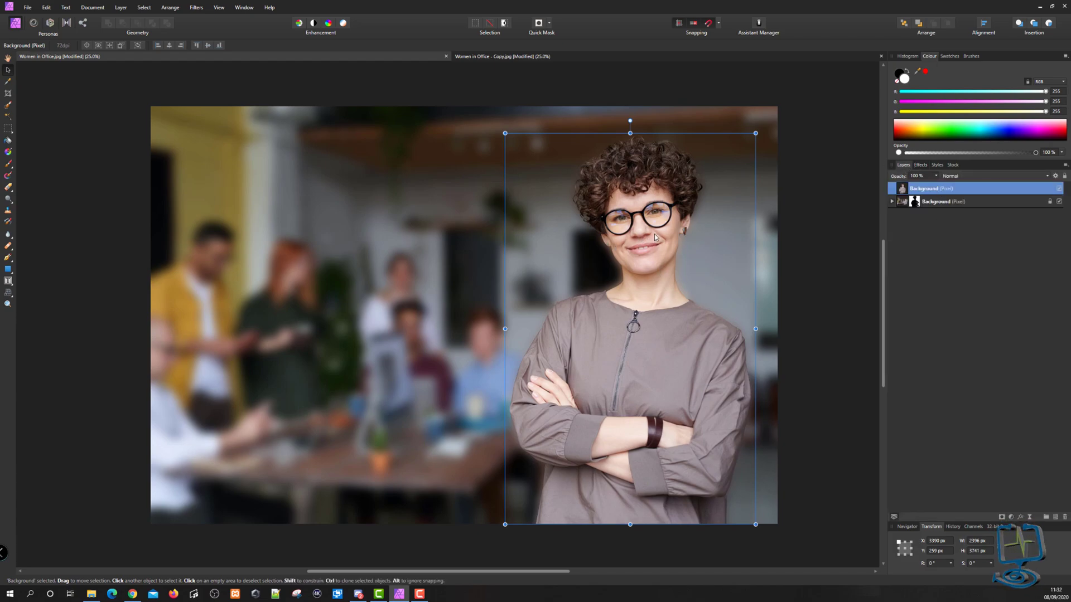
{"action": "mouse_move", "coordinate": [655, 237]}
{"action": "left_mouse_down"}
{"action": "mouse_move", "coordinate": [315, 243]}
{"action": "mouse_move", "coordinate": [576, 241]}
{"action": "mouse_move", "coordinate": [556, 246]}
{"action": "mouse_move", "coordinate": [611, 223]}
{"action": "mouse_move", "coordinate": [656, 233]}
{"action": "mouse_move", "coordinate": [506, 236]}
{"action": "mouse_move", "coordinate": [654, 232]}
{"action": "left_mouse_up"}
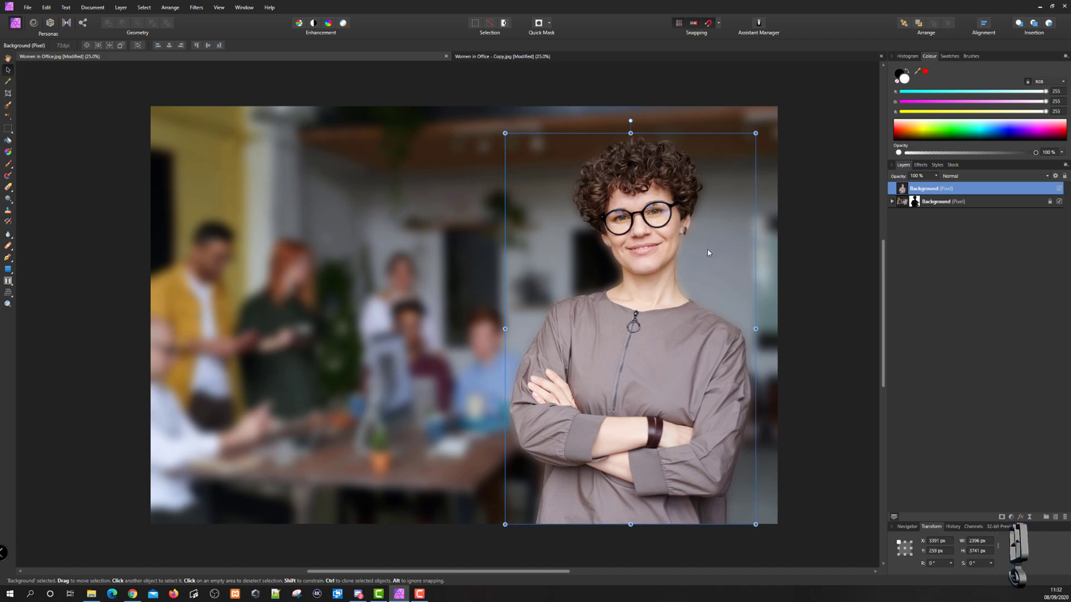
{"action": "left_click", "coordinate": [927, 202]}
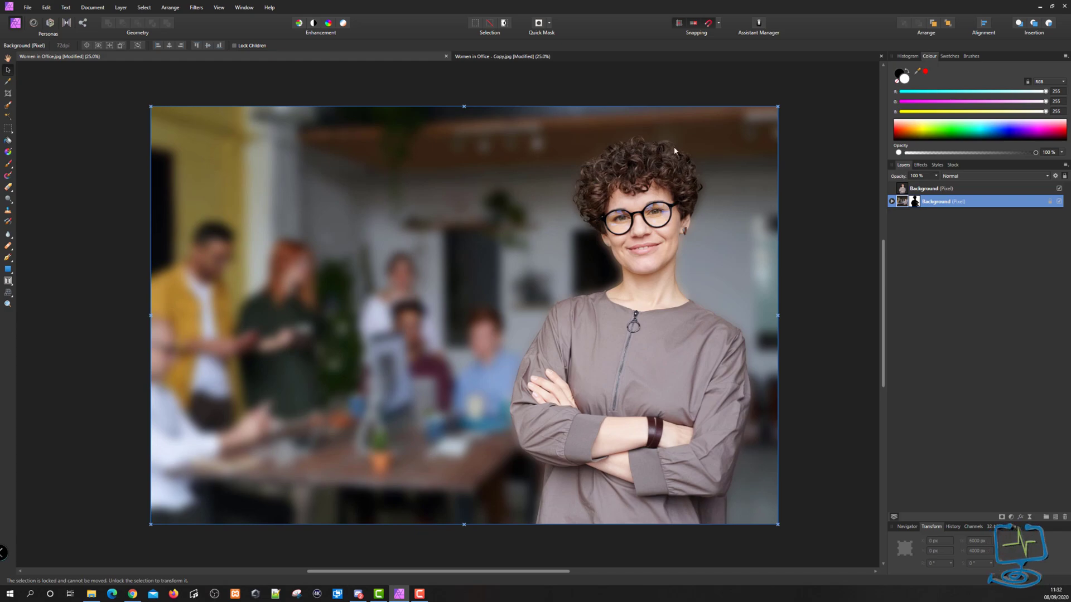
- Give the pasted woman layer an Outer Glow of about 29 px radius, then deselect
{"action": "left_click", "coordinate": [926, 191]}
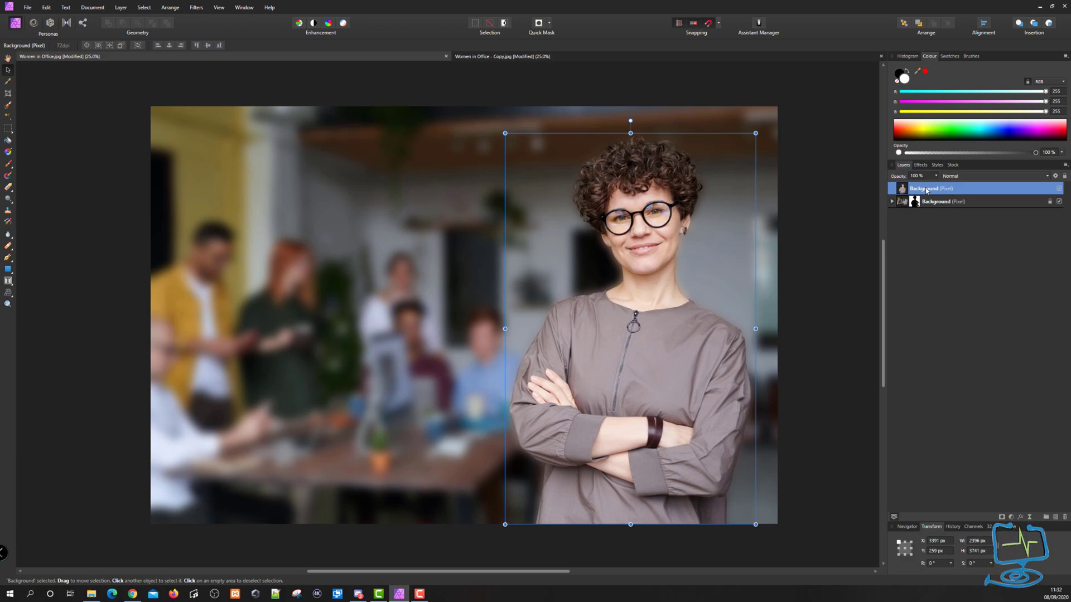
{"action": "left_click", "coordinate": [920, 165]}
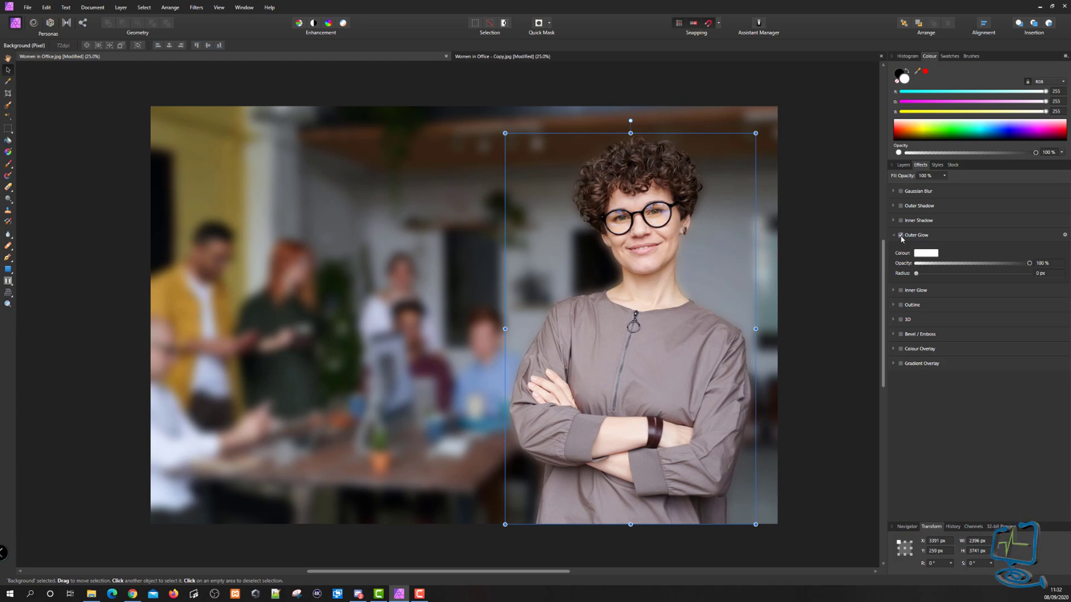
{"action": "left_click_drag", "start_coordinate": [915, 274], "coordinate": [1003, 275]}
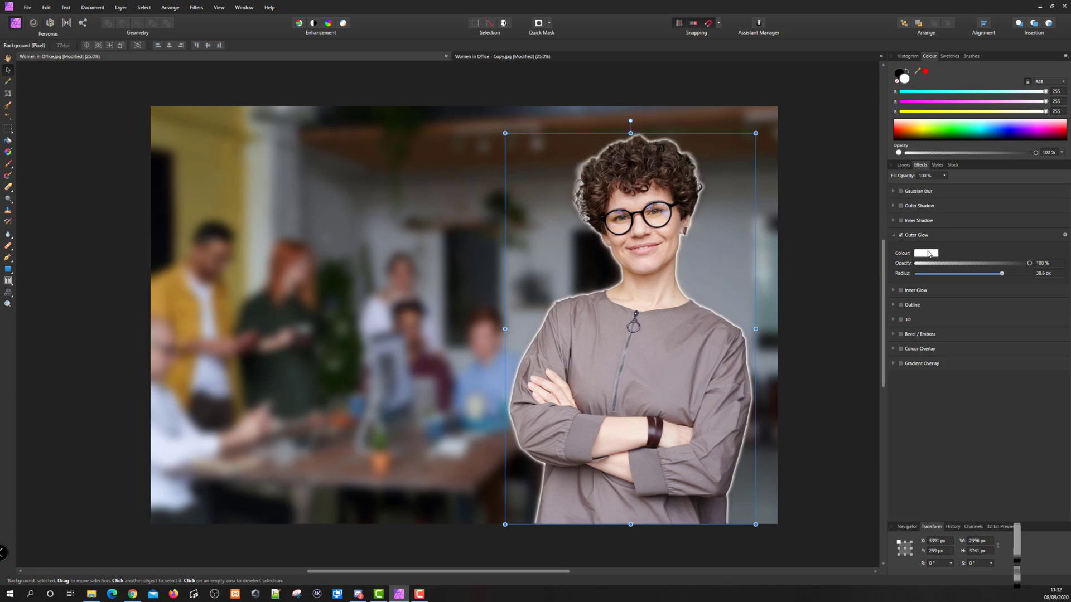
{"action": "left_click", "coordinate": [812, 316]}
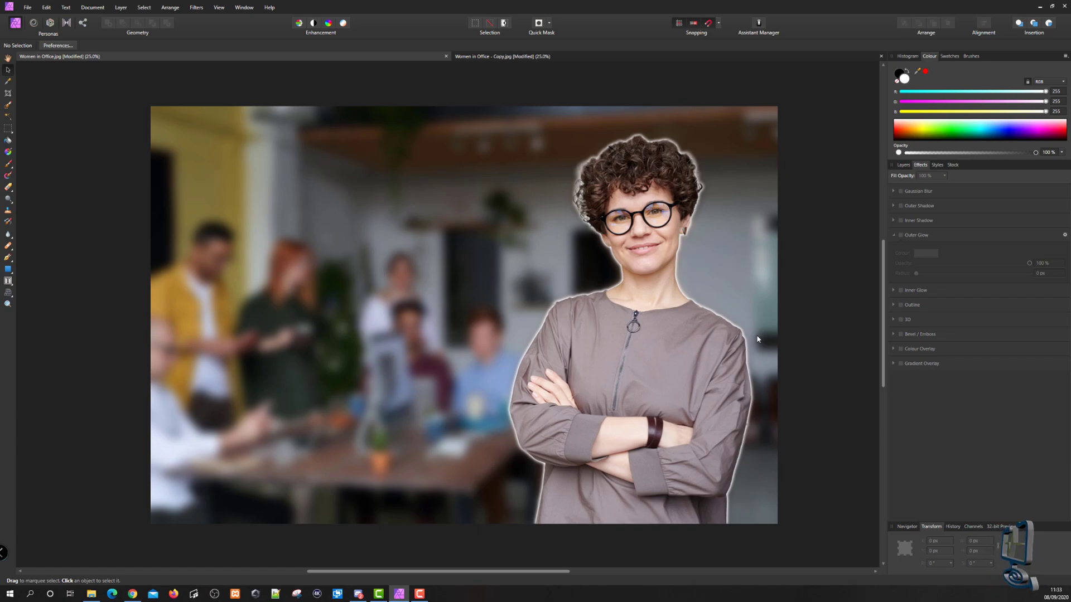
{"action": "key", "text": "F7"}
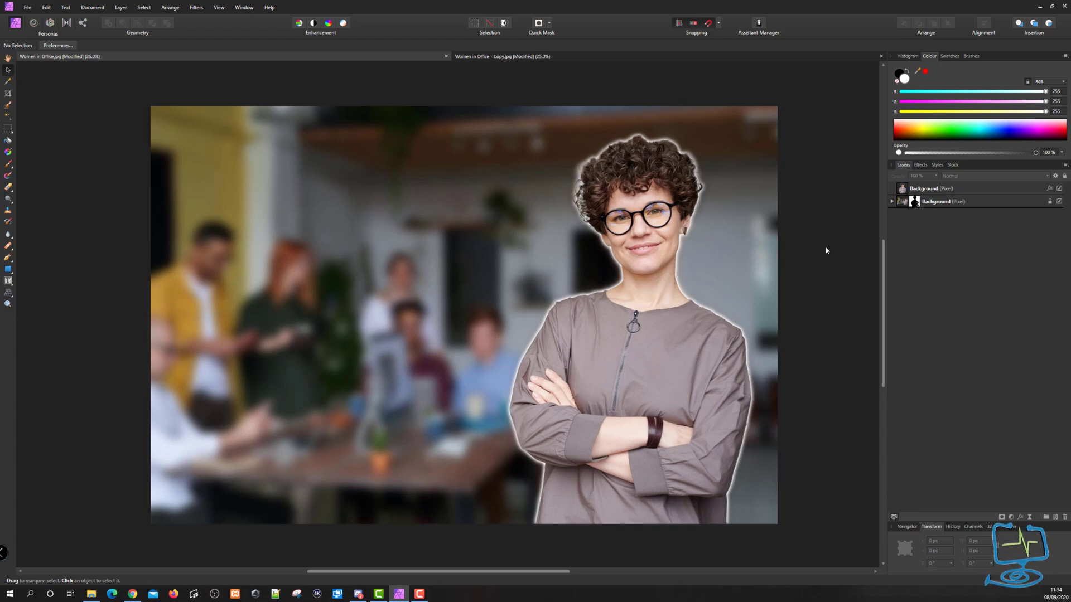